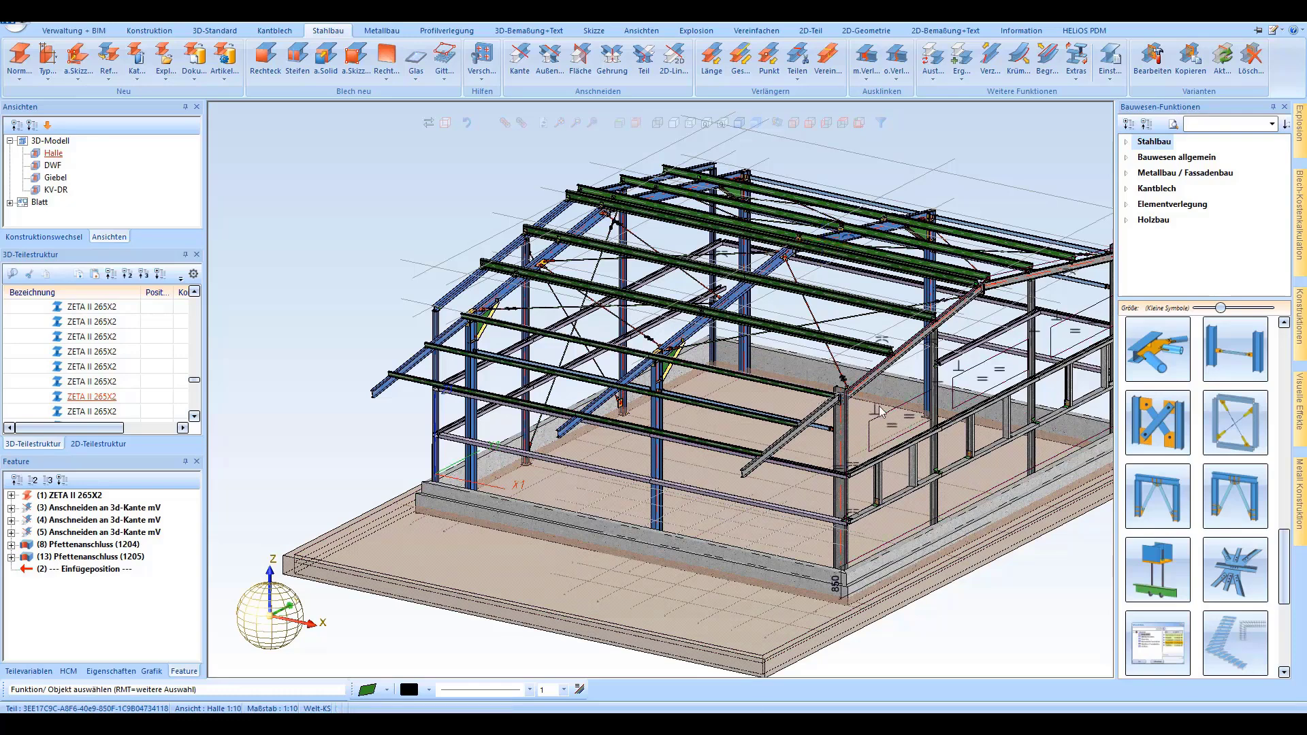
Activate the DWF wall sketch in the hall model, view it square to its plane, and inspect it alone and with all parts displayed.
double_click(882, 415)
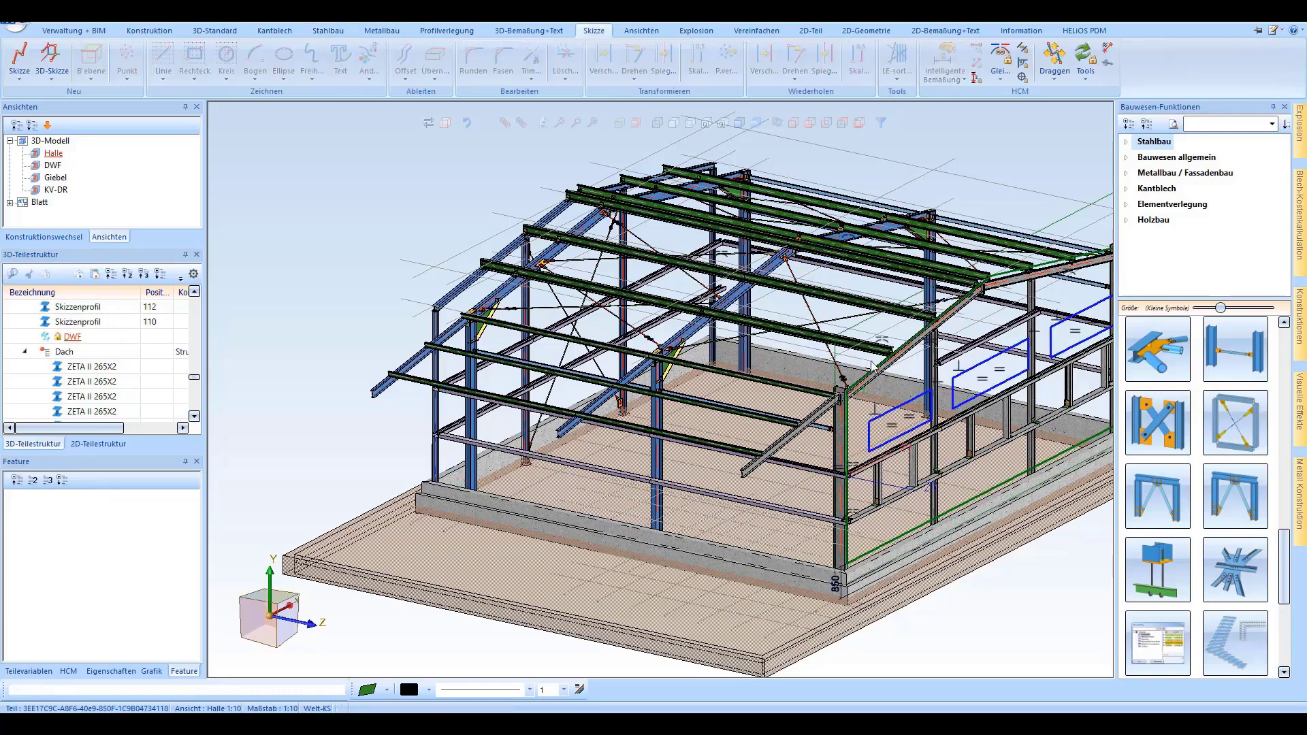
click(860, 128)
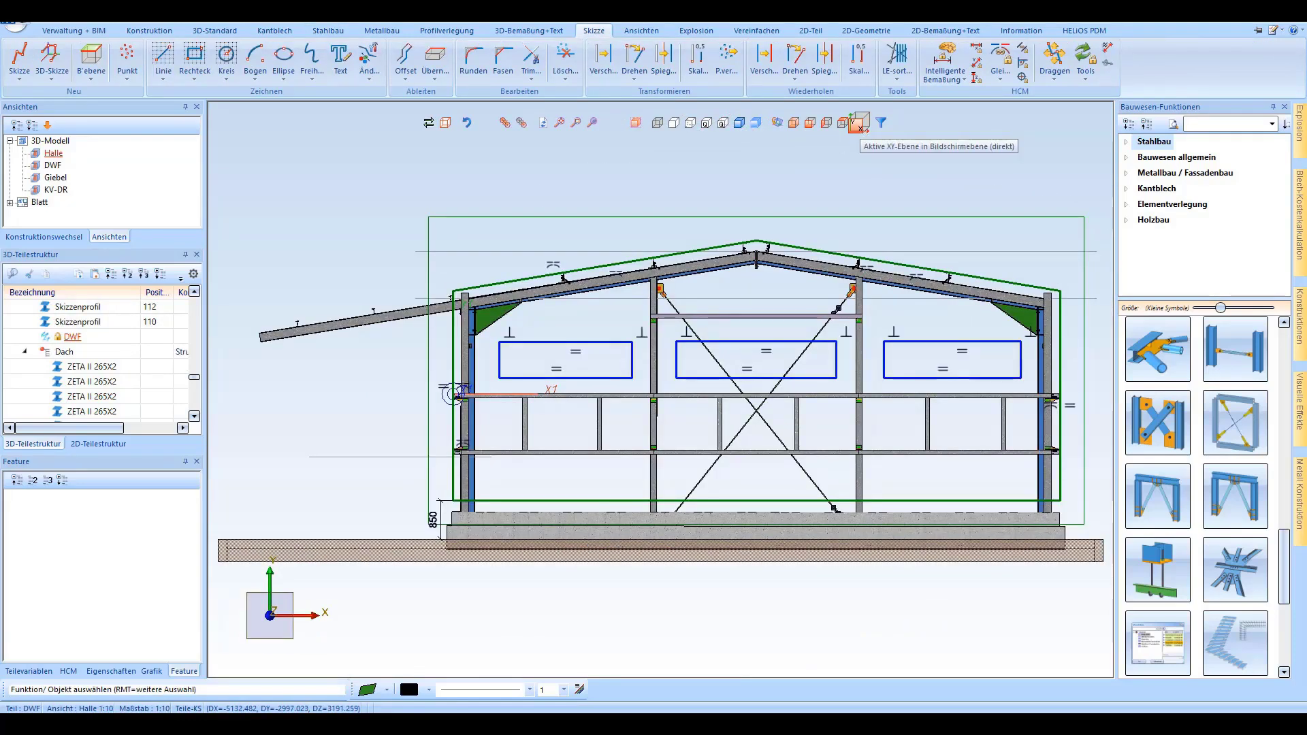
click(521, 123)
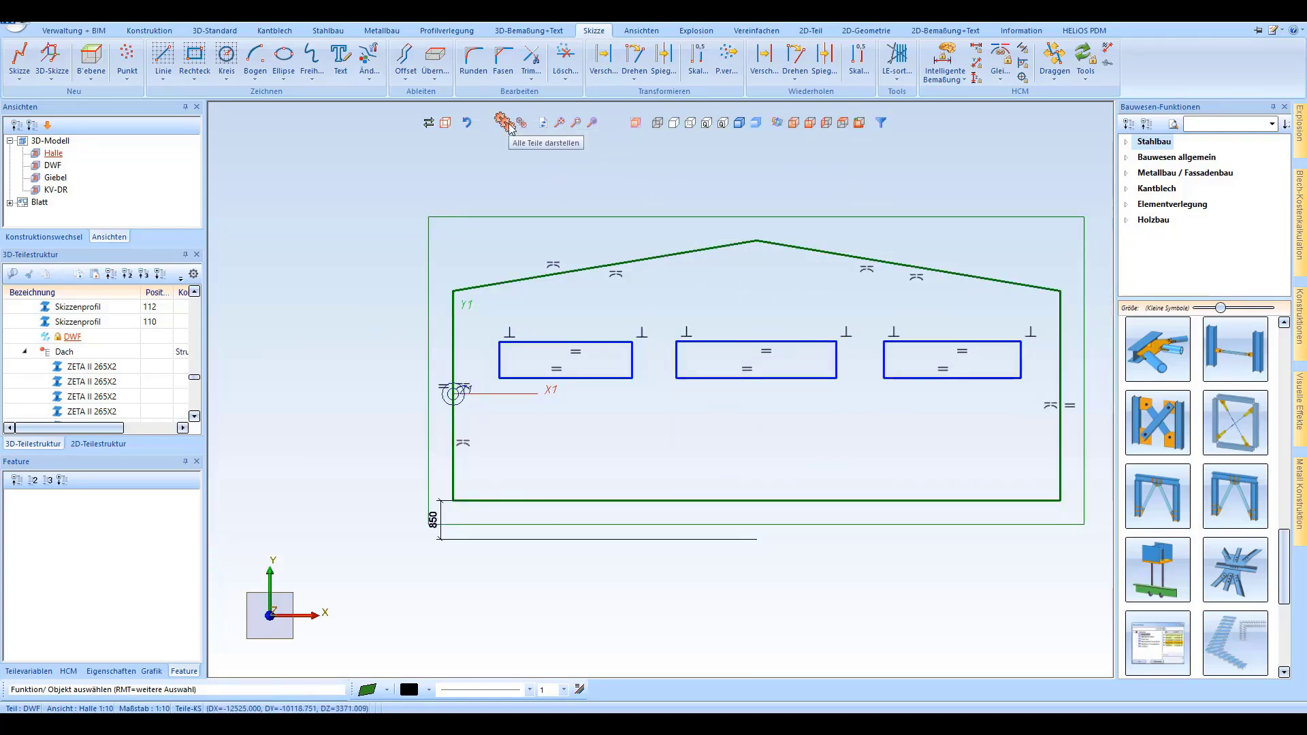
click(507, 125)
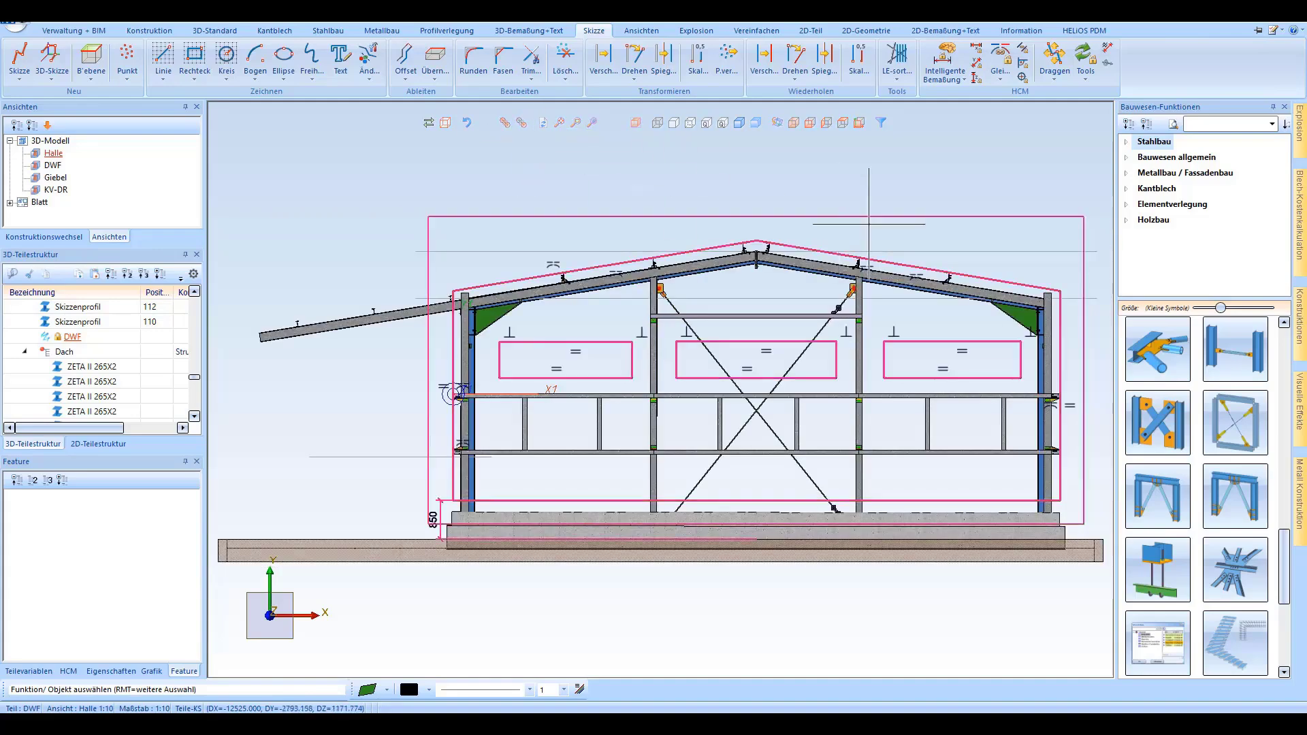
scroll(1064, 243, up, 1)
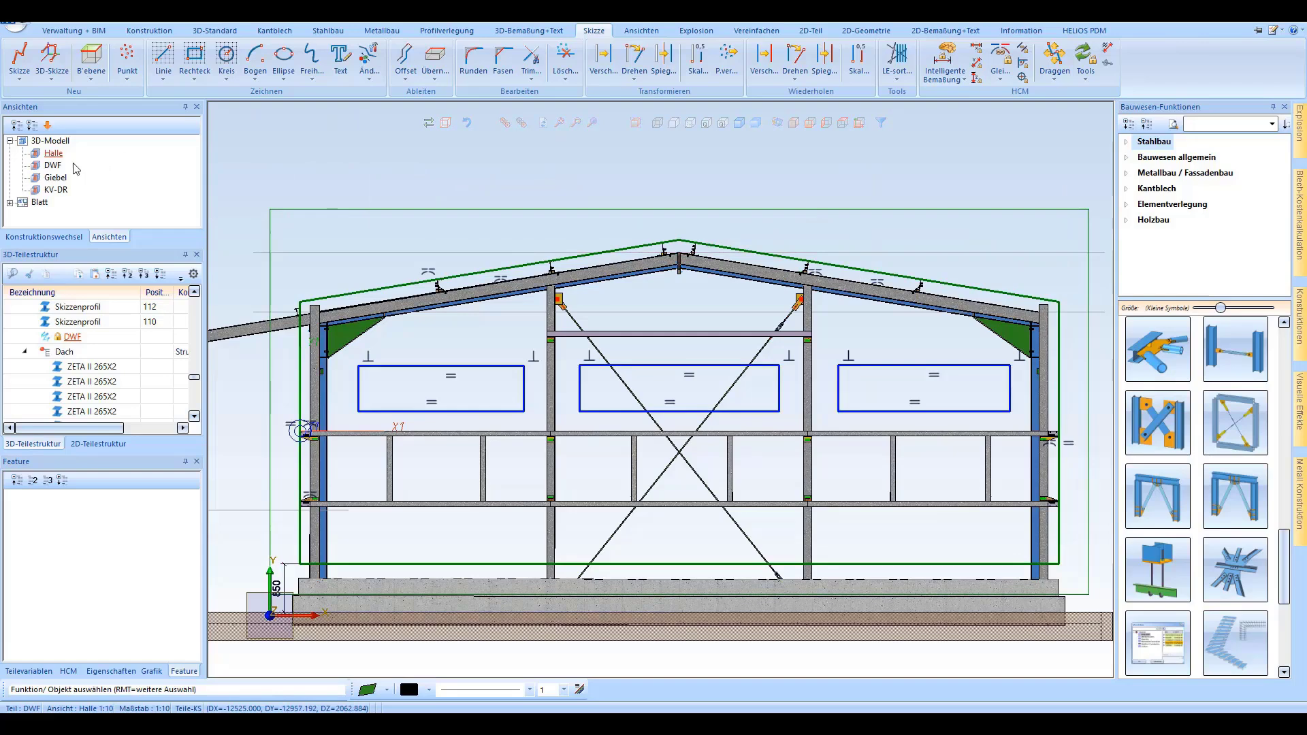
In the DWF view, start a Profilverlegung on the wall sketch and name its first layer Kasetten.
click(53, 166)
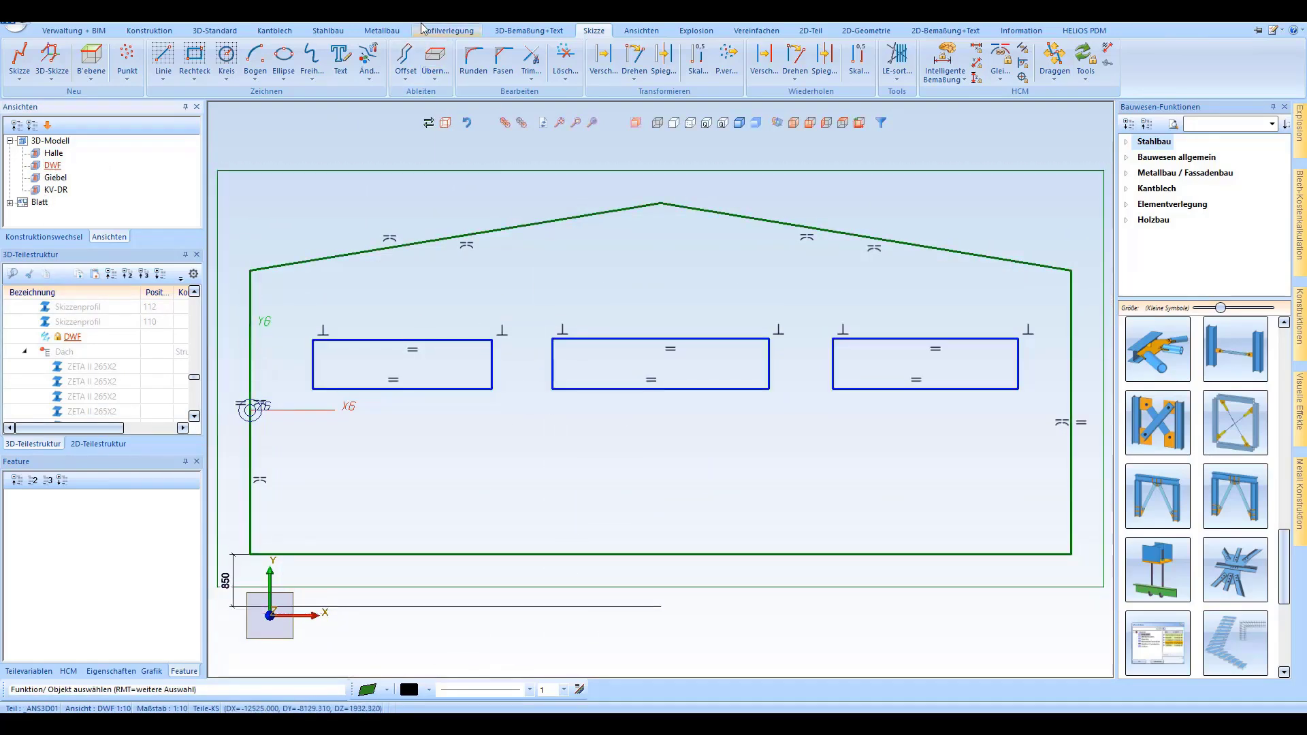
click(446, 30)
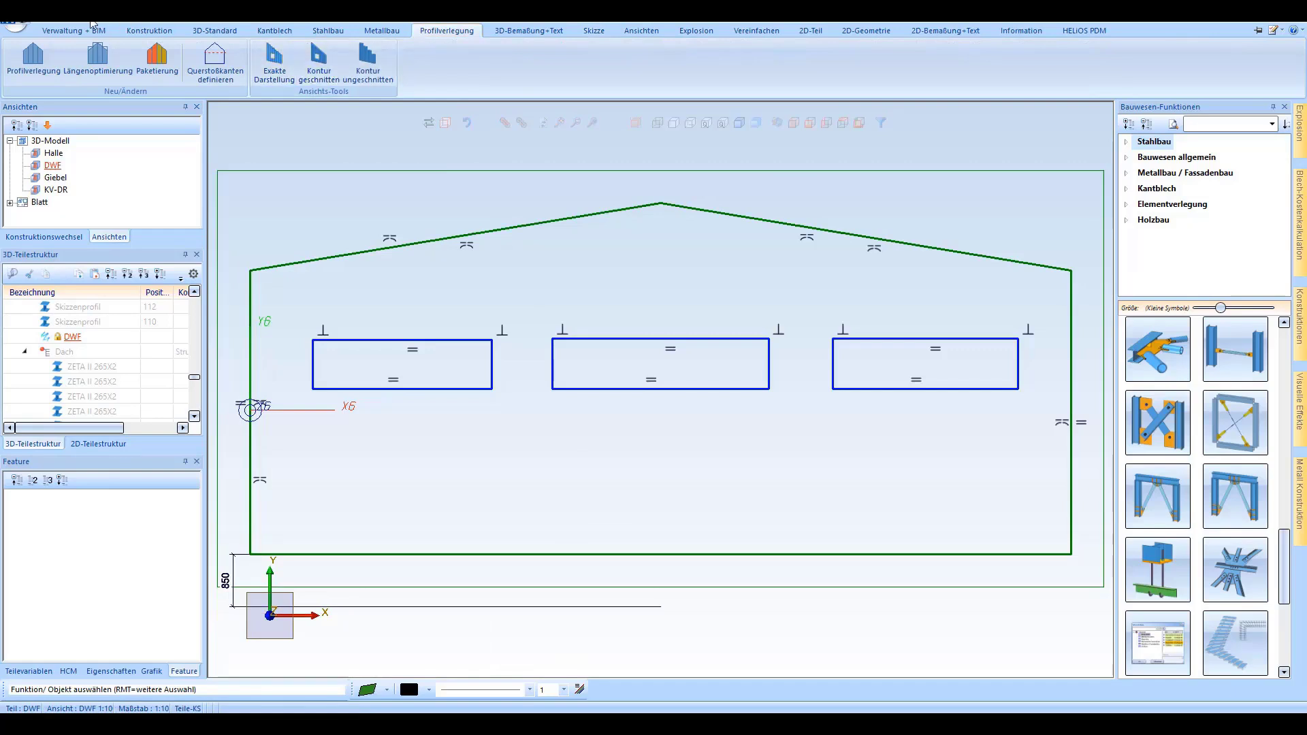
click(33, 63)
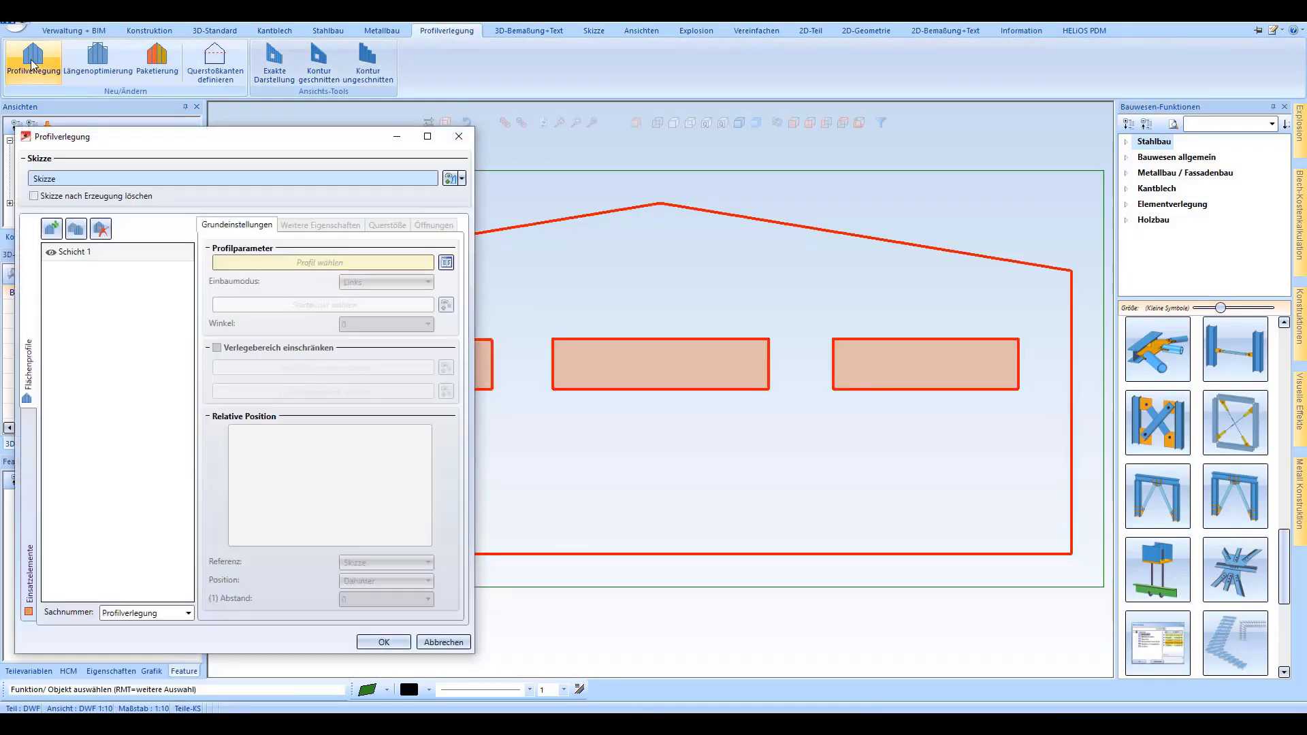
click(75, 253)
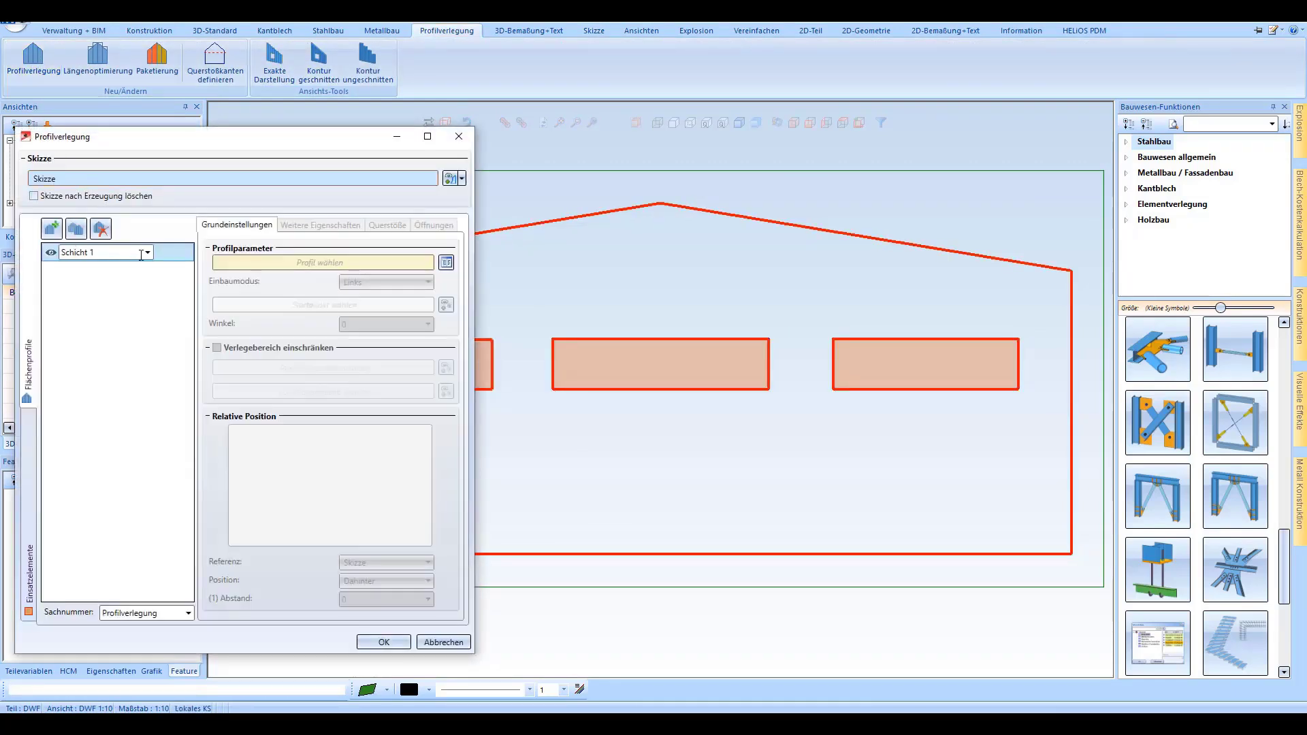
click(148, 253)
click(96, 342)
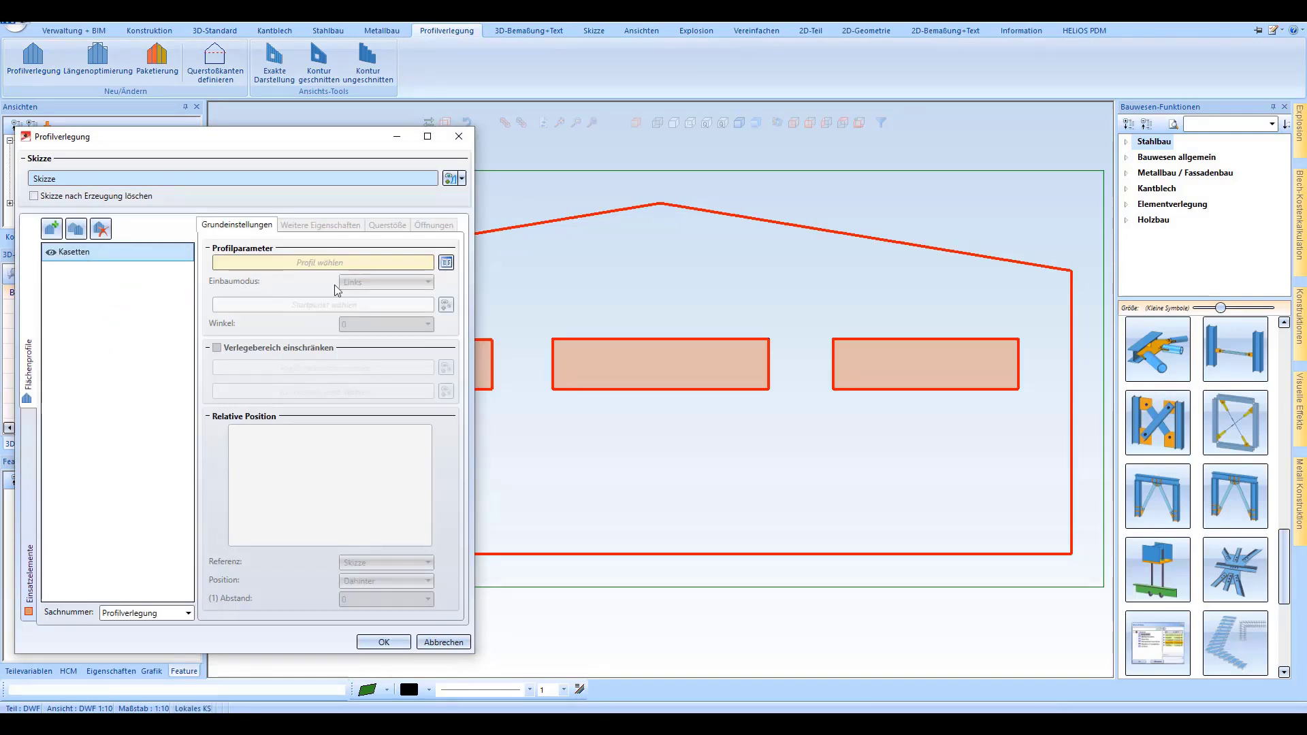
Assign Brucha wall panel BRUCHAPaneel FP 60 Profil 2/Profil 1 Sonderbaubreite PIR, cover width 1000, to the Kasetten layer and set its position to Davor.
click(446, 264)
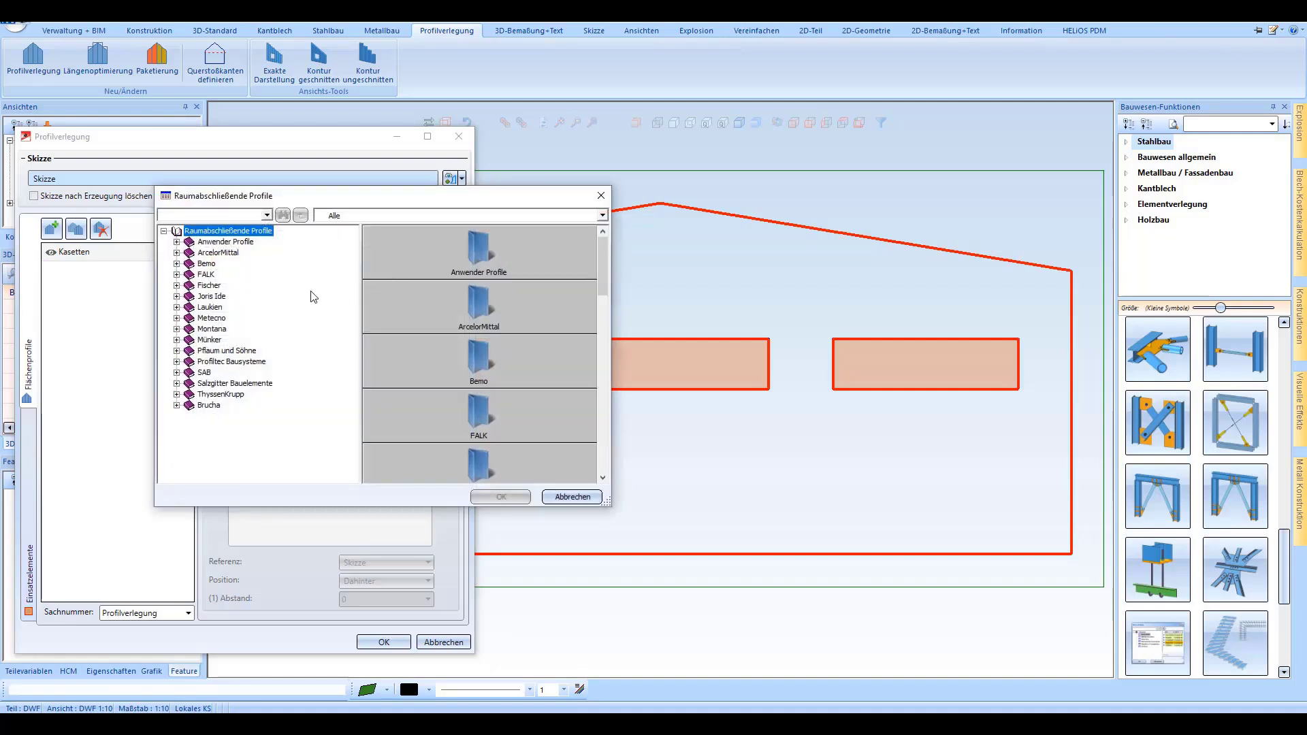
click(176, 405)
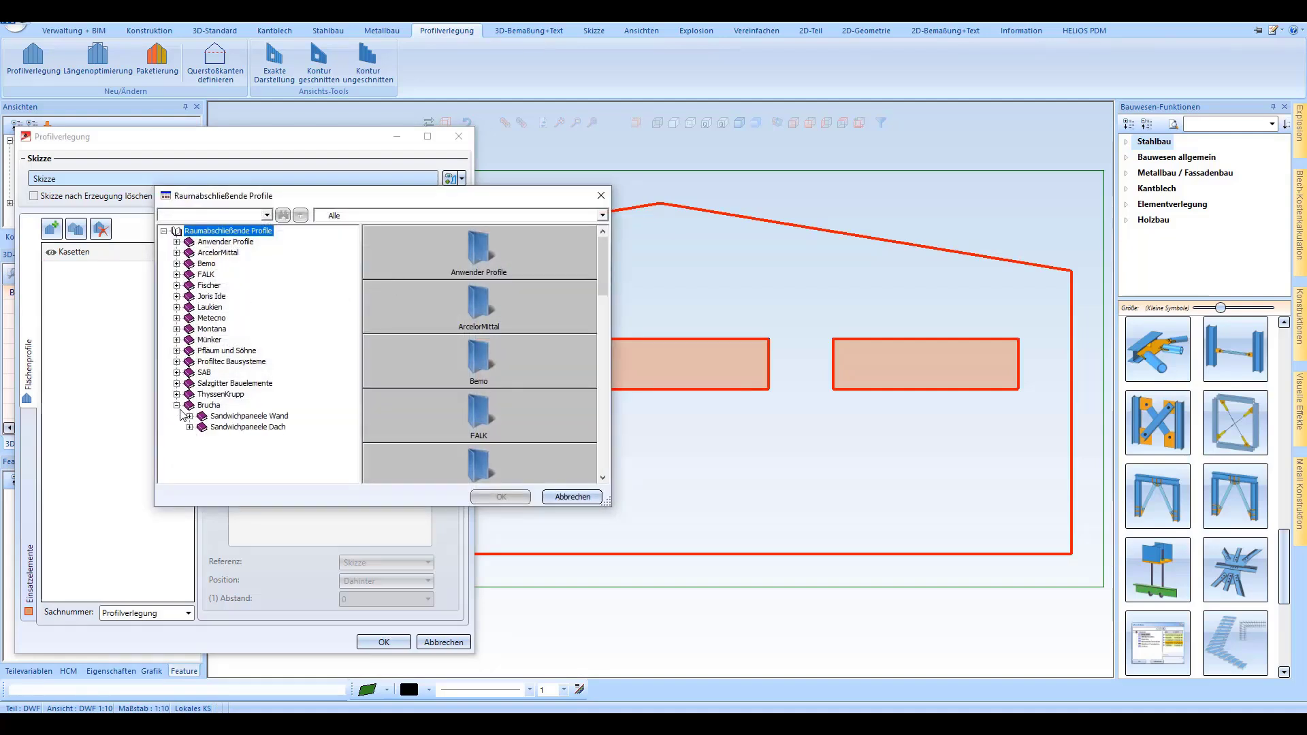
click(190, 416)
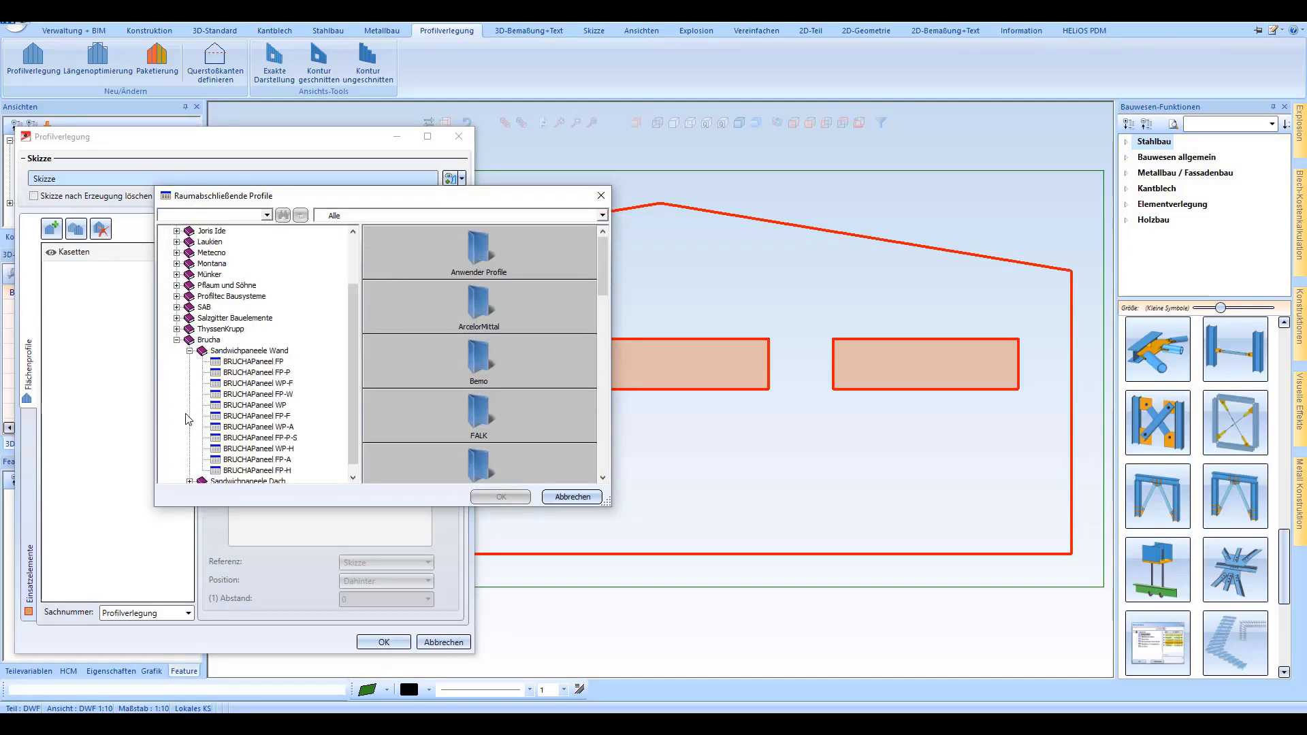
click(190, 480)
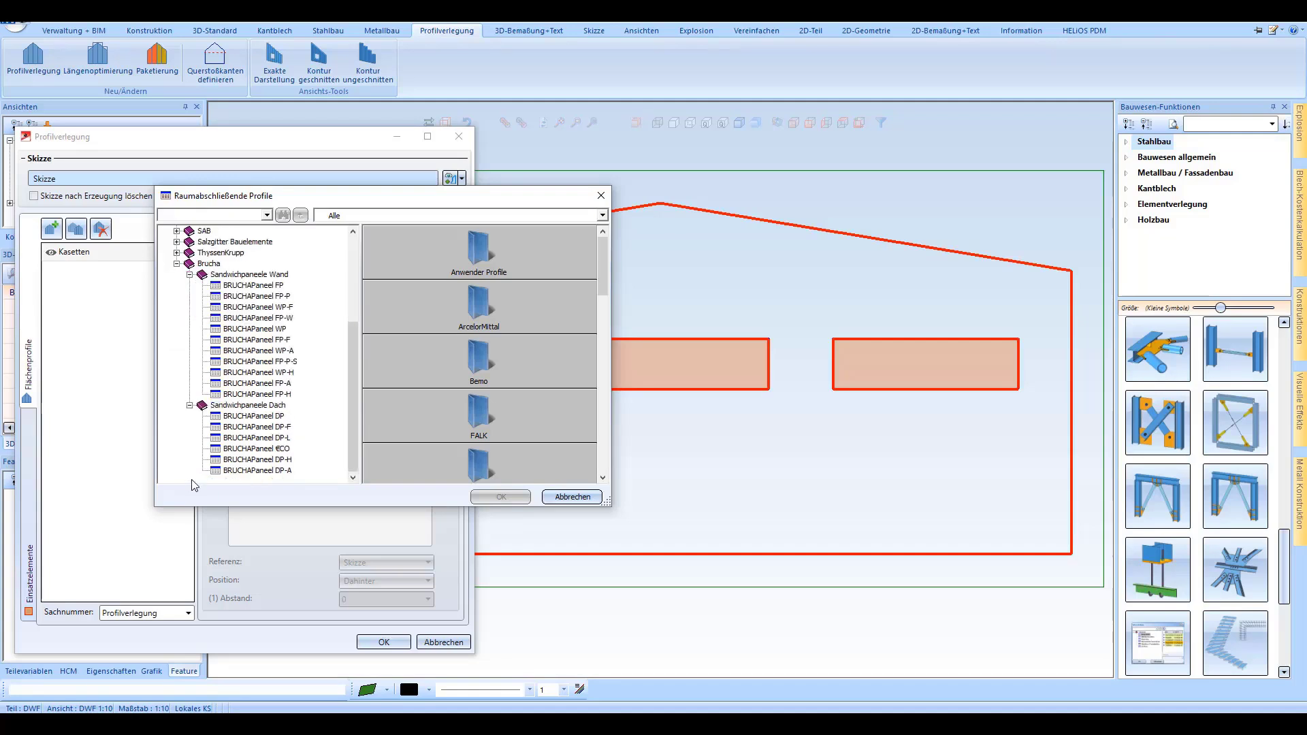
click(272, 286)
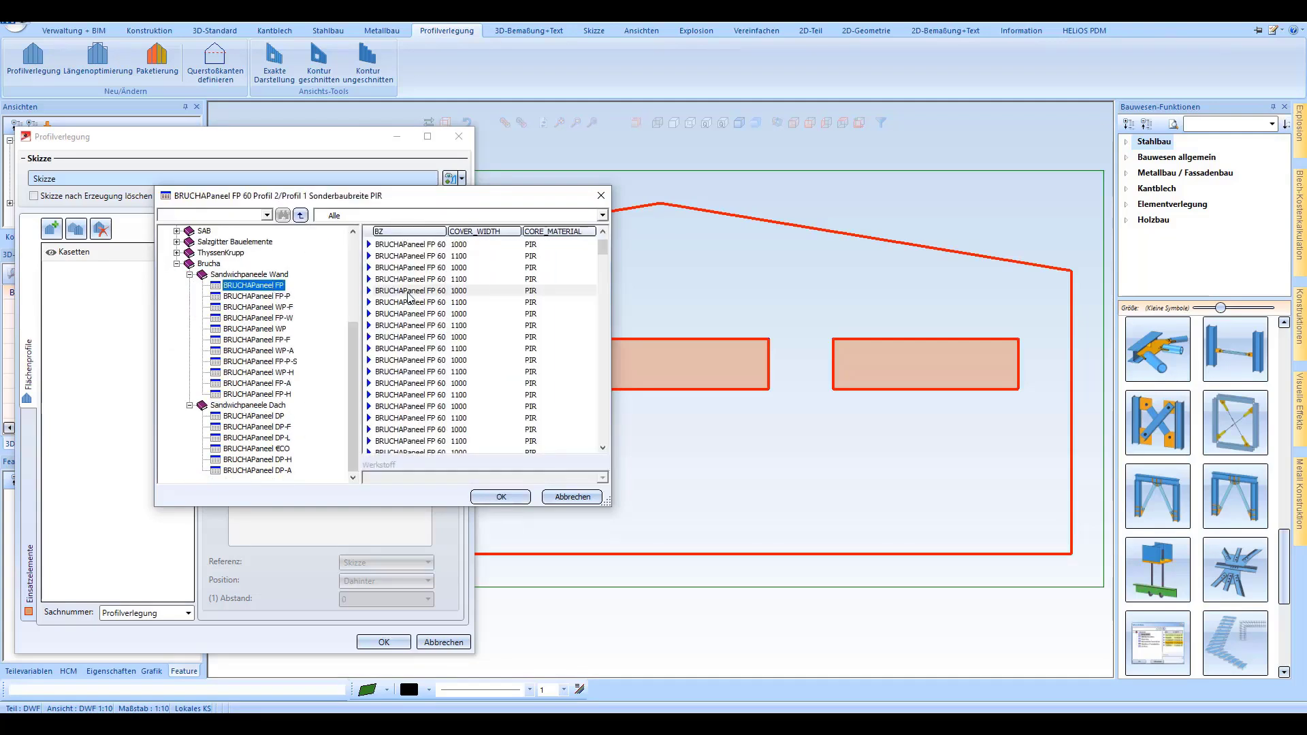
click(408, 292)
click(504, 498)
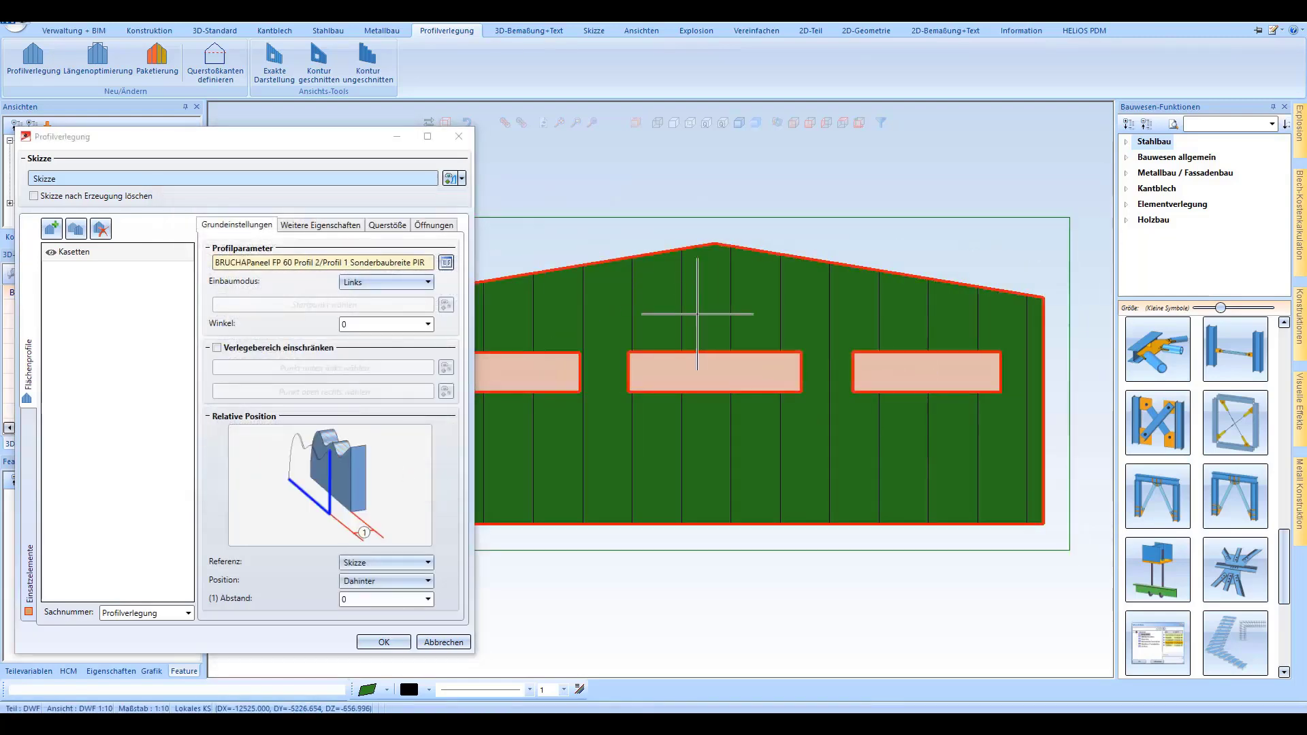
scroll(708, 293, down, 2)
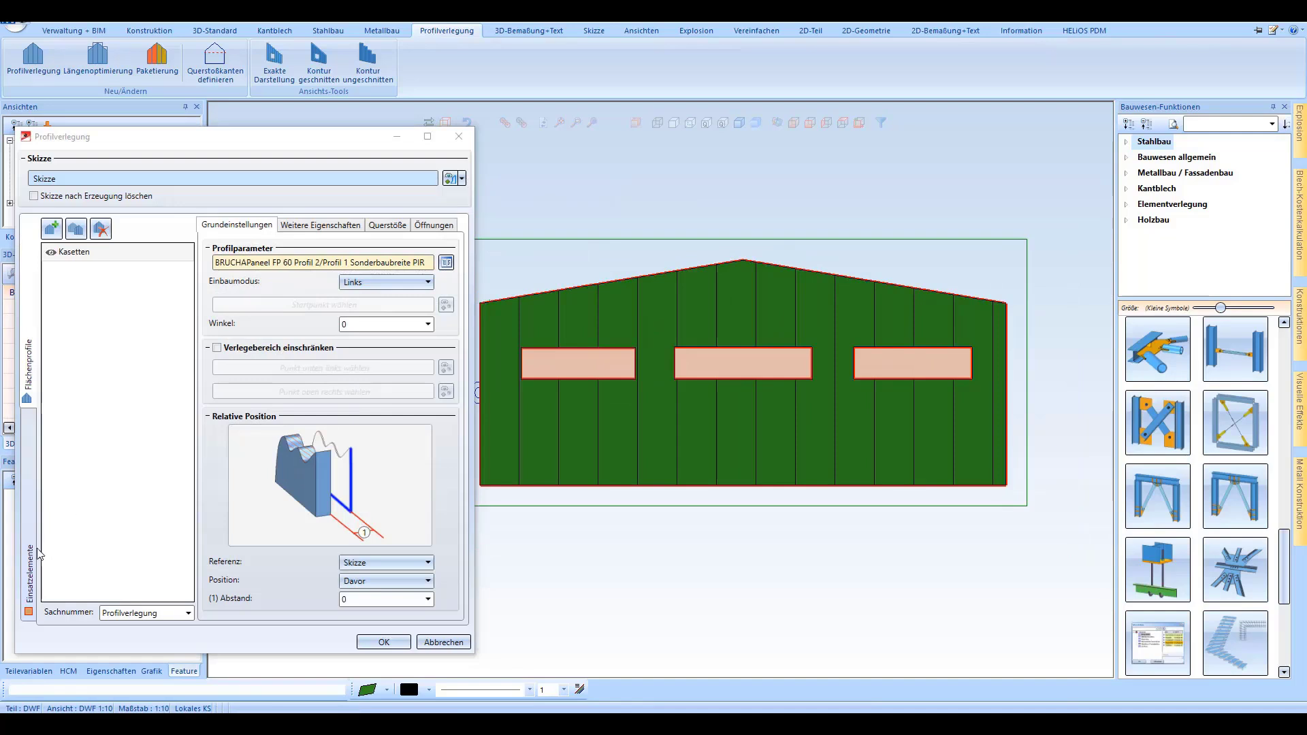
Assign the insert element variant Fenster/Flügel to the leftmost window opening of the wall.
click(30, 556)
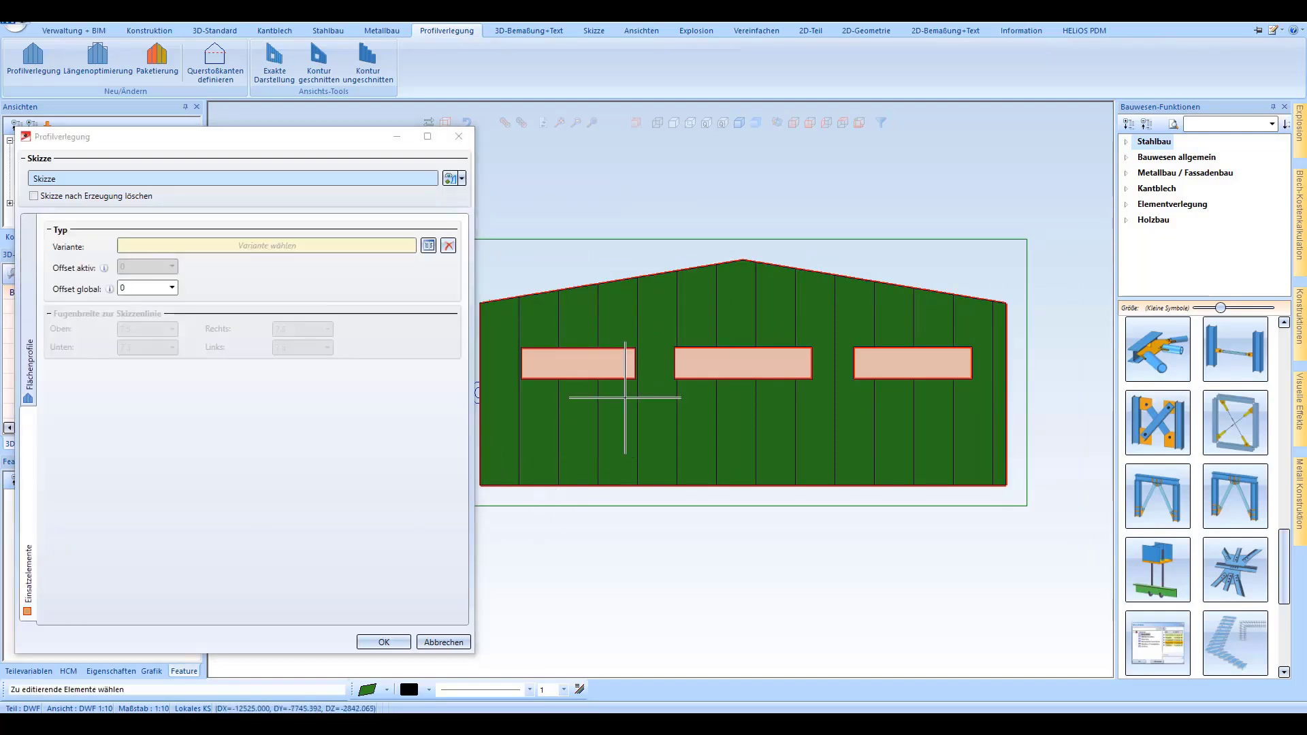
click(623, 358)
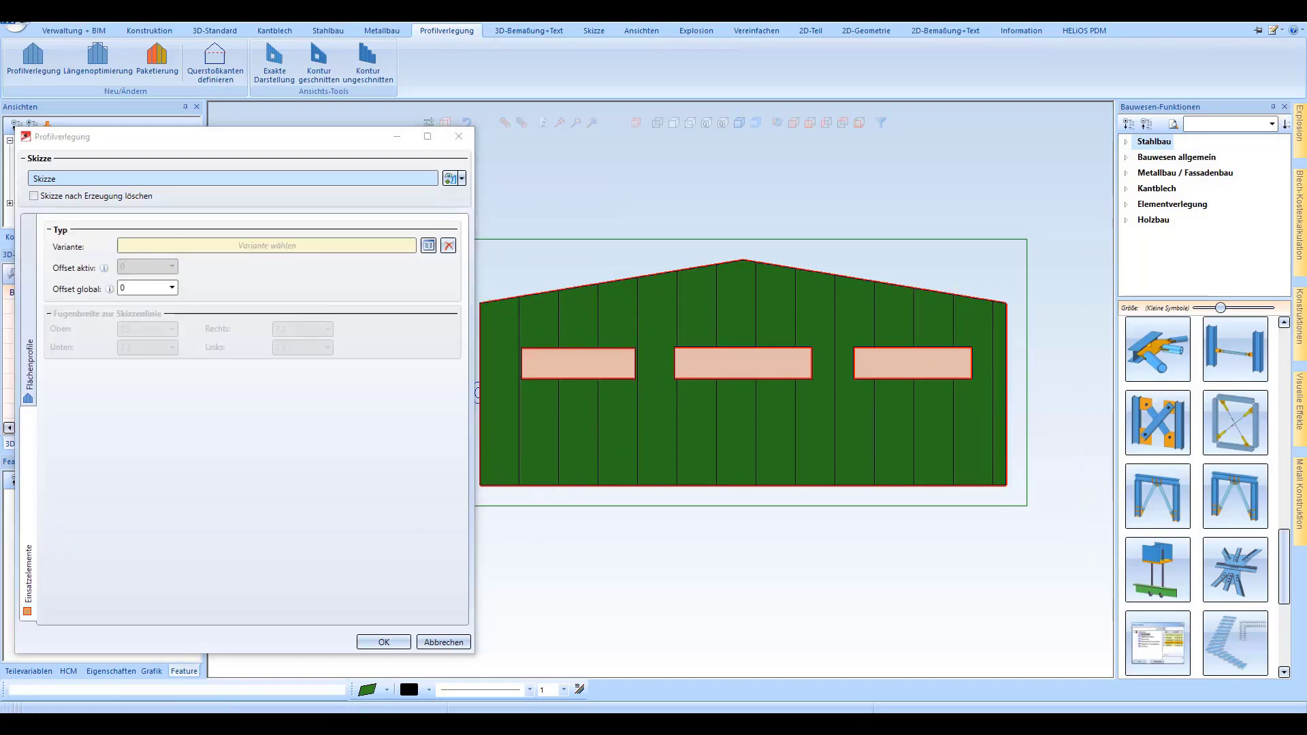
click(428, 245)
double_click(426, 250)
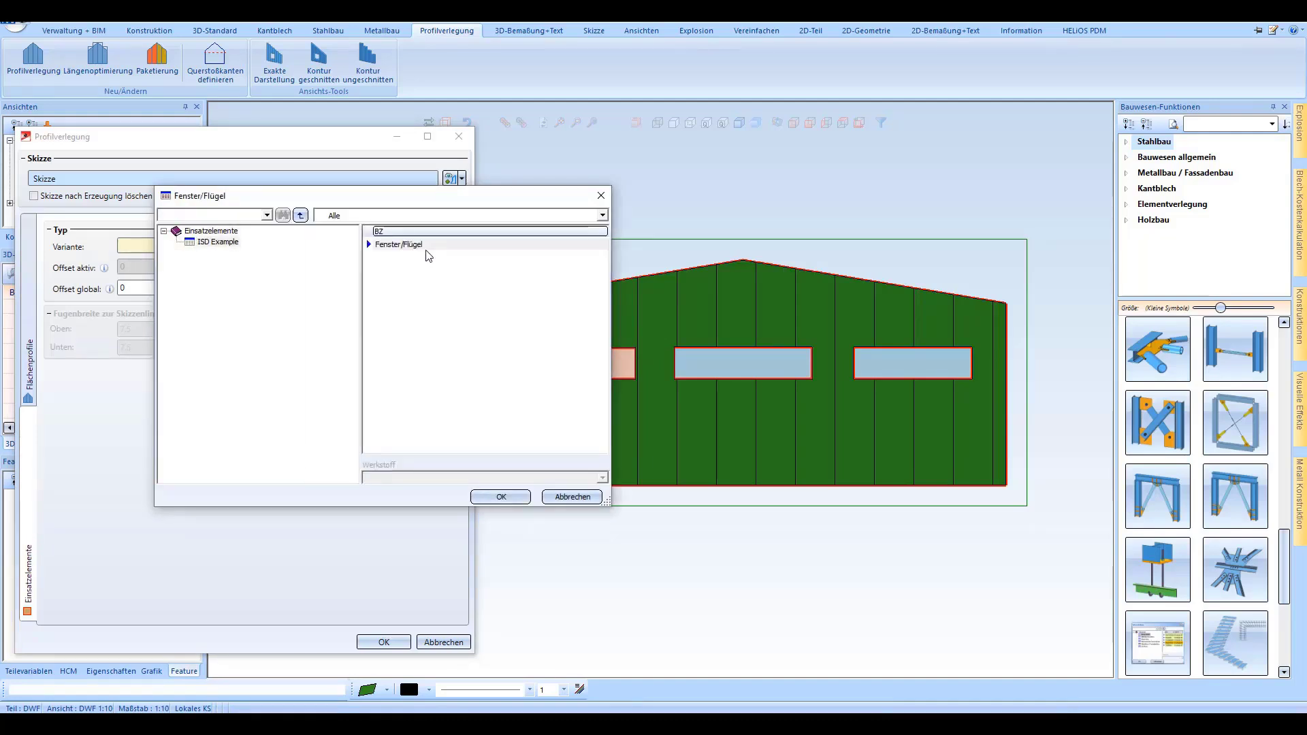
click(428, 246)
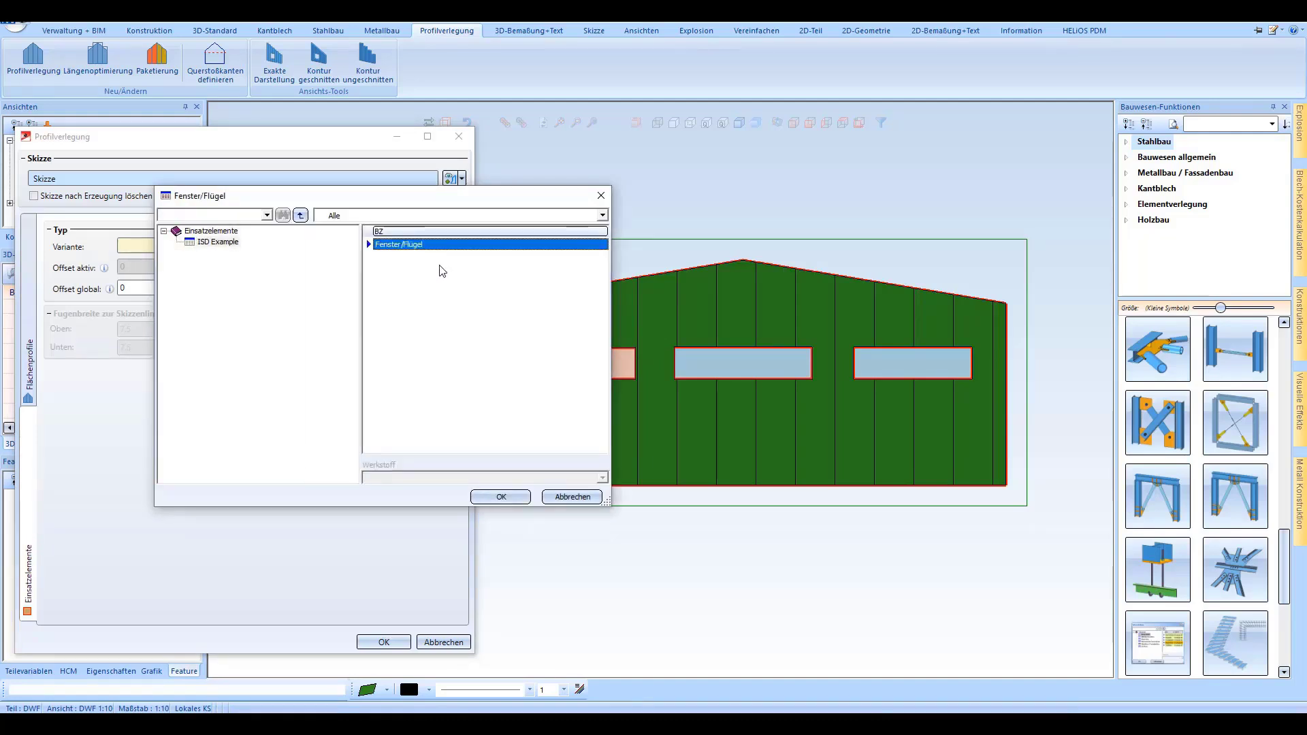
click(501, 497)
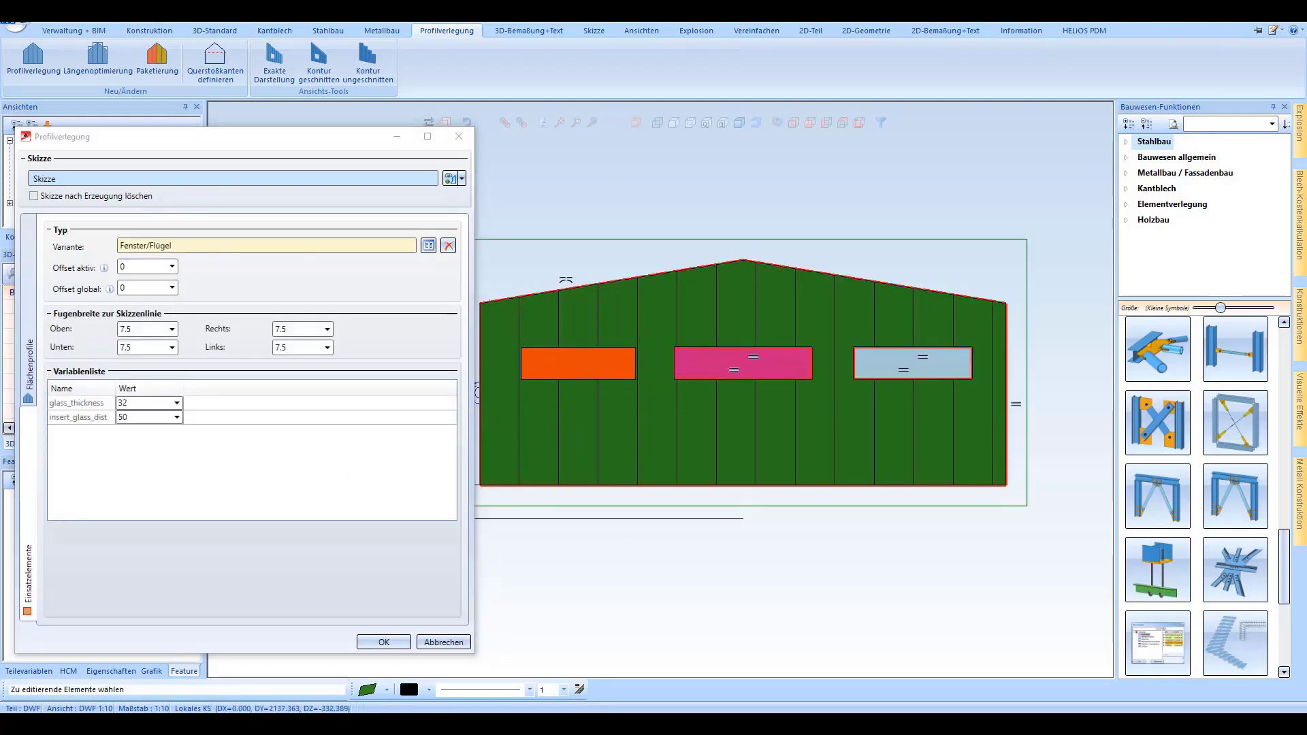
Assign the Fenster/Flügel insert element to the middle and rightmost window openings together.
click(780, 372)
click(908, 363)
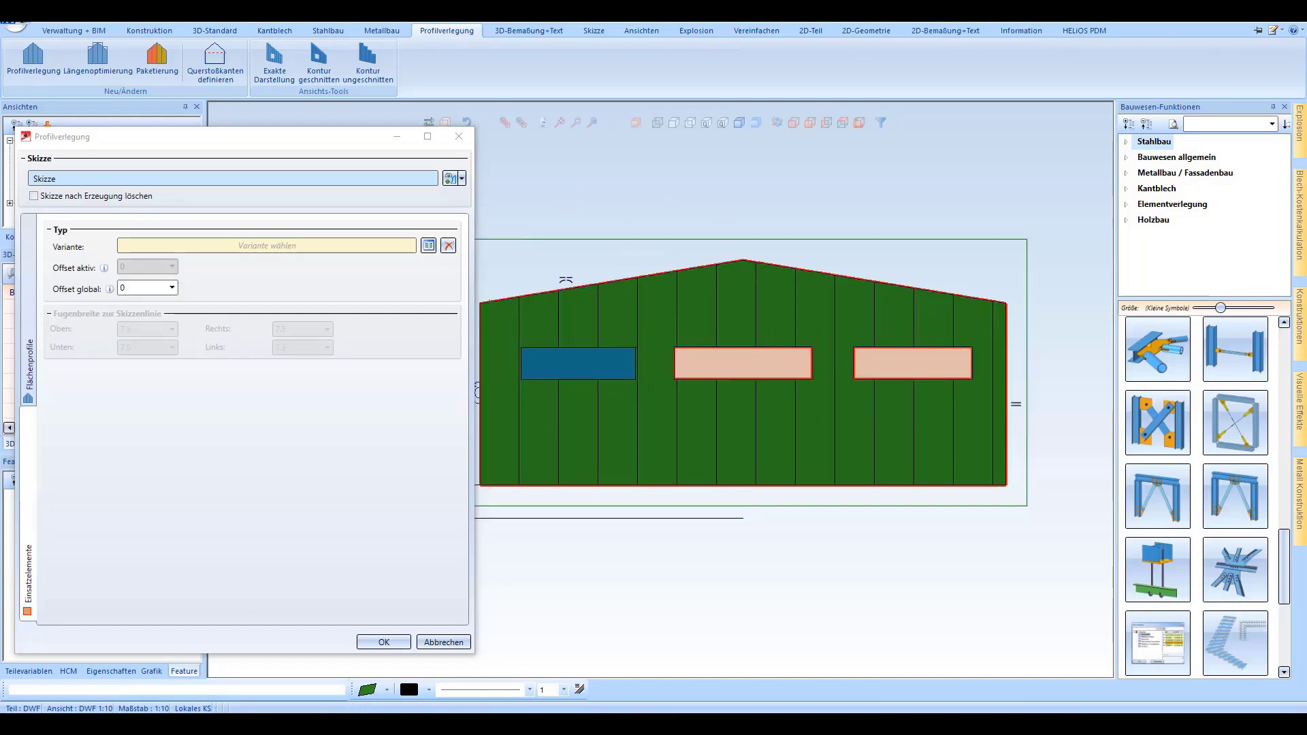
click(428, 246)
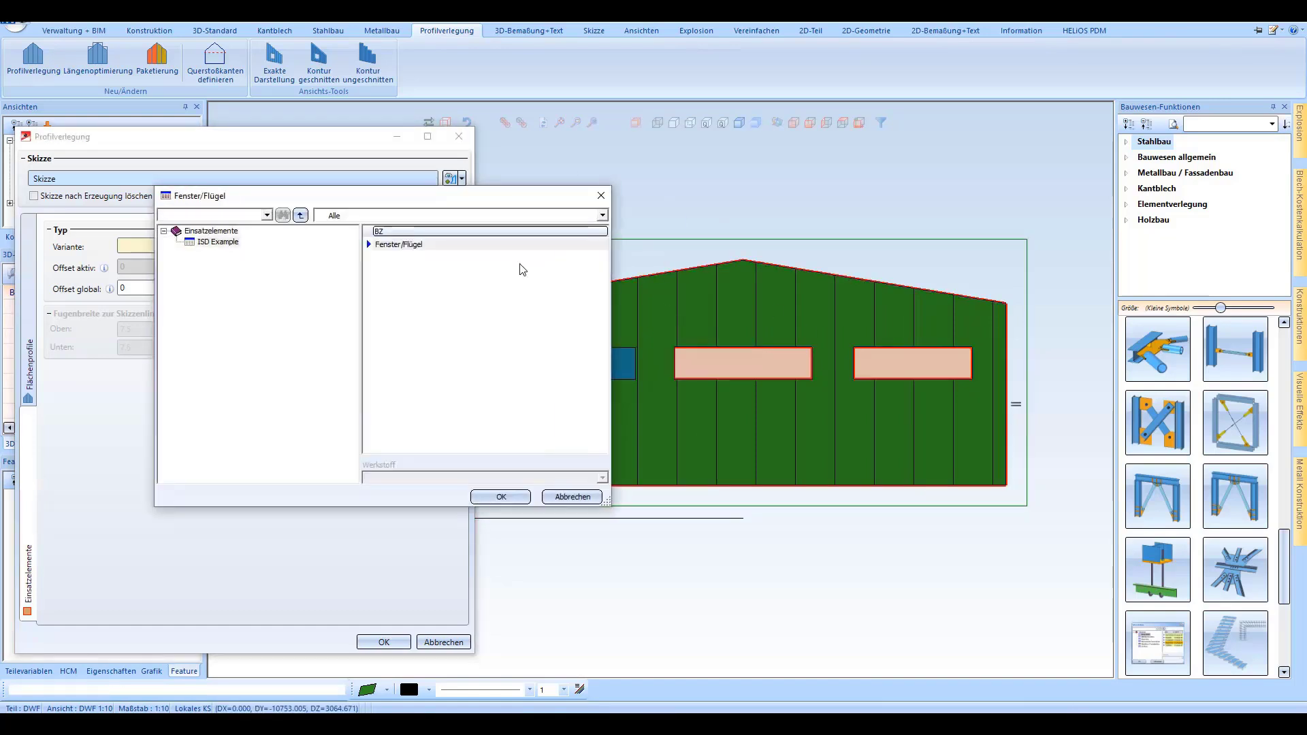
click(442, 244)
click(500, 496)
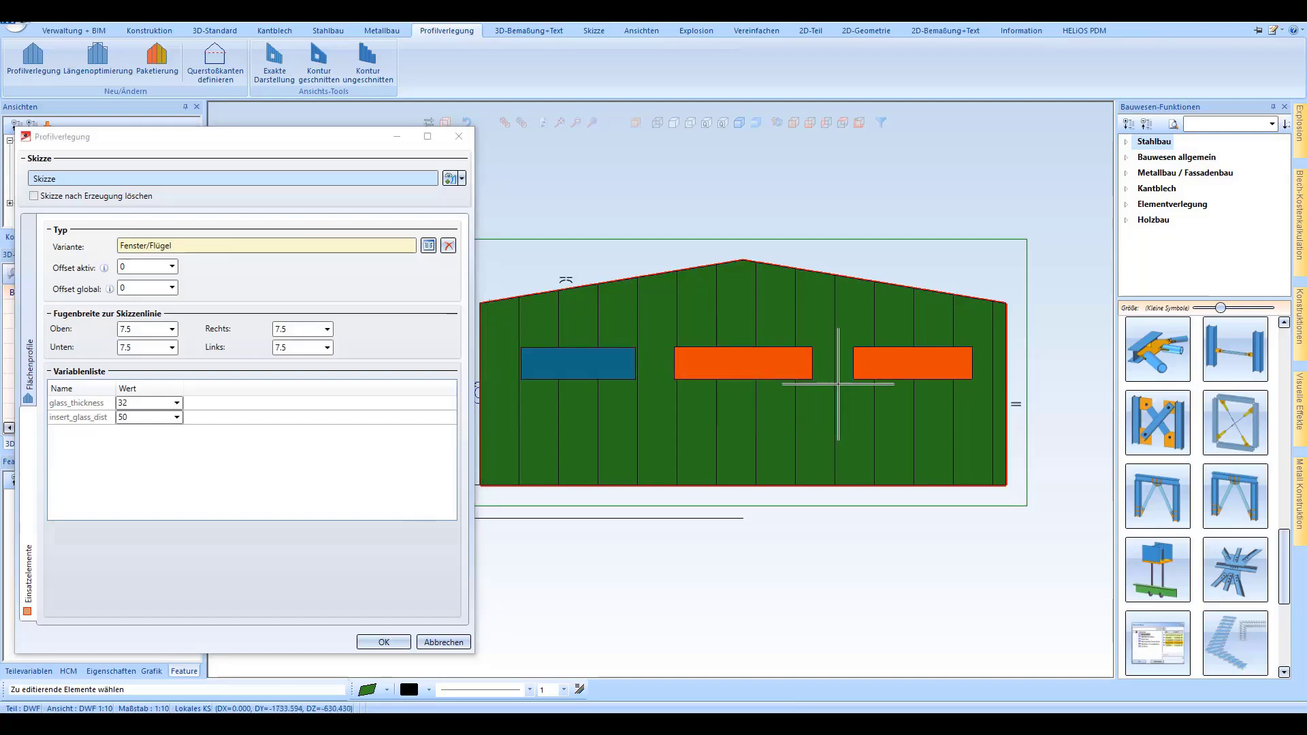
Add a second surface profile layer to the wall and name it Trapezbleche.
click(29, 336)
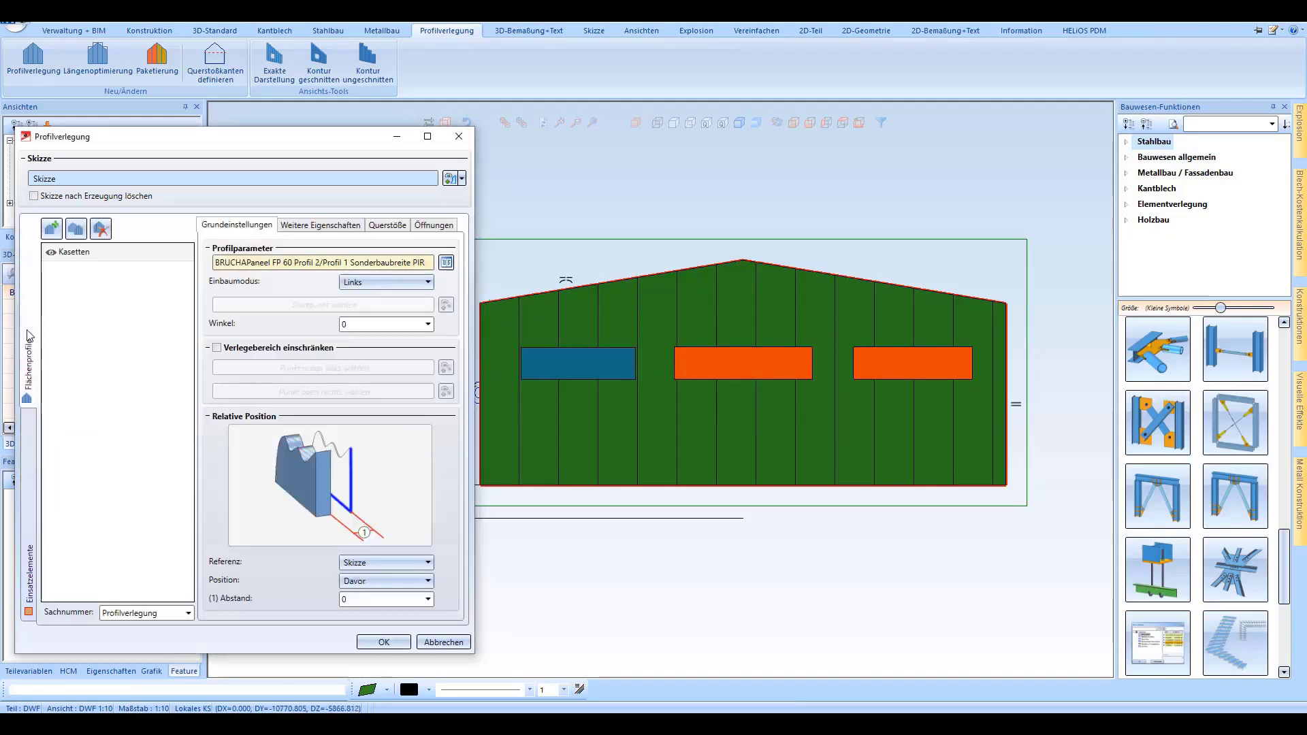
click(51, 230)
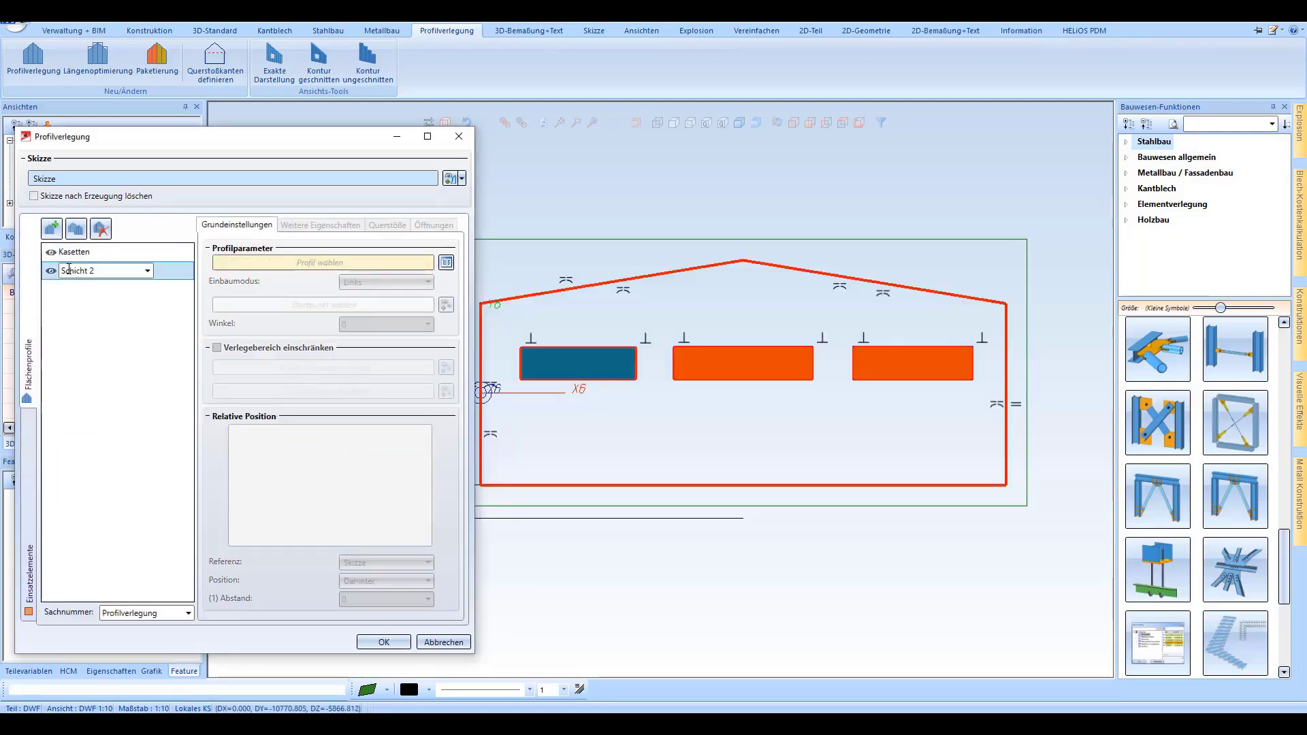
click(147, 270)
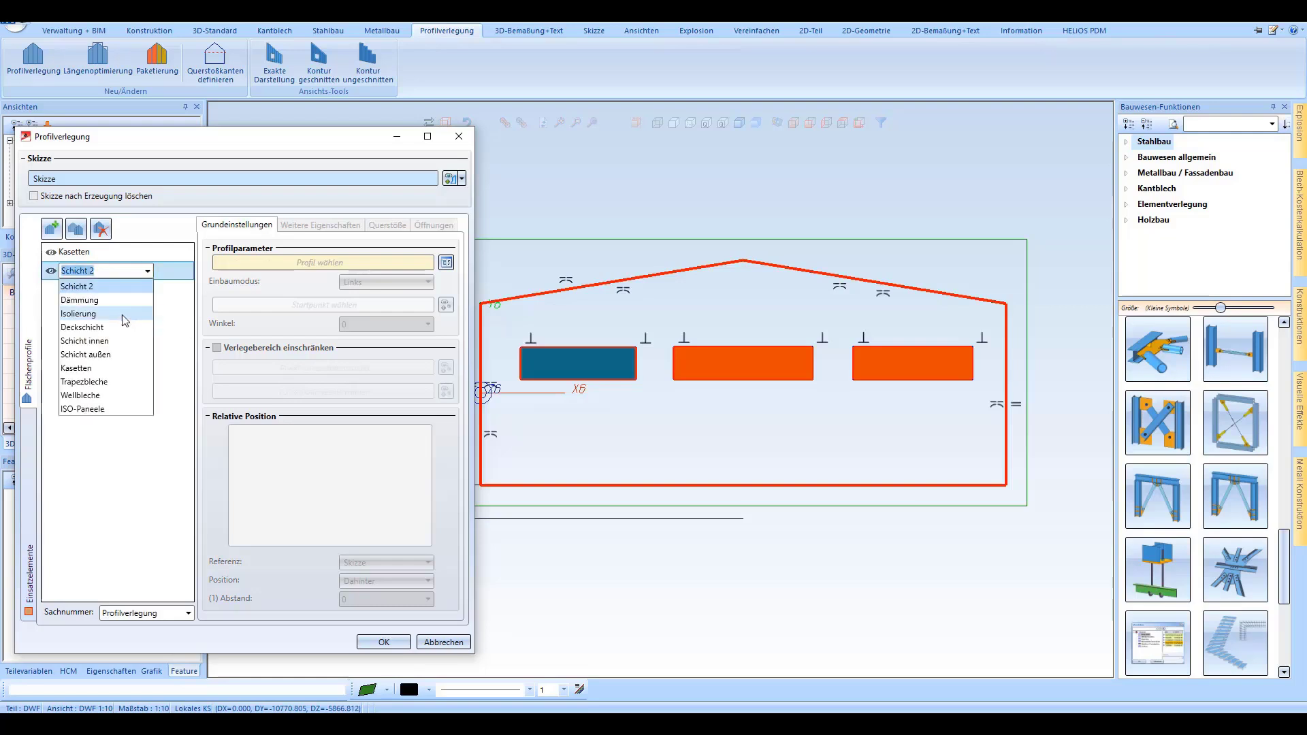
click(86, 381)
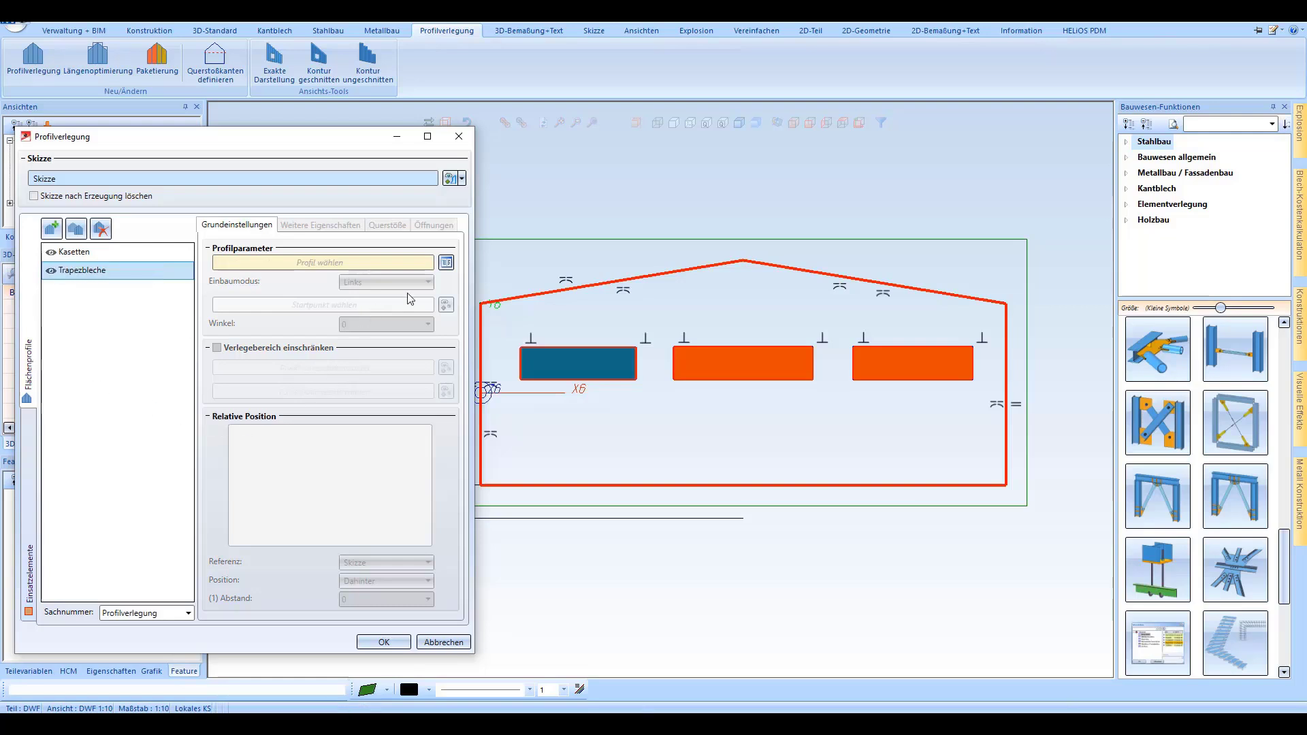
Assign ThyssenKrupp trapezoidal profile T 106.1 (0,88 mm) St - St to the Trapezbleche layer, position Davor with Abstand 70, and create the layout.
click(447, 262)
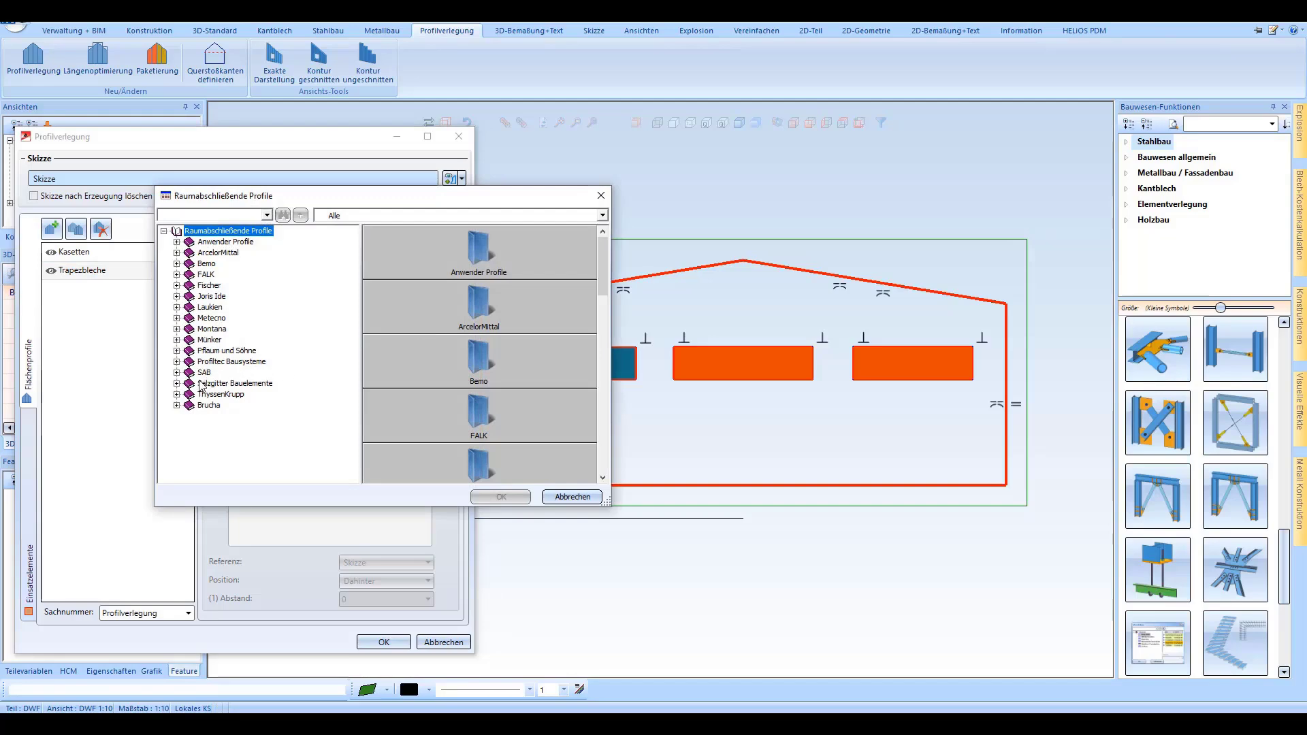
click(176, 395)
click(231, 427)
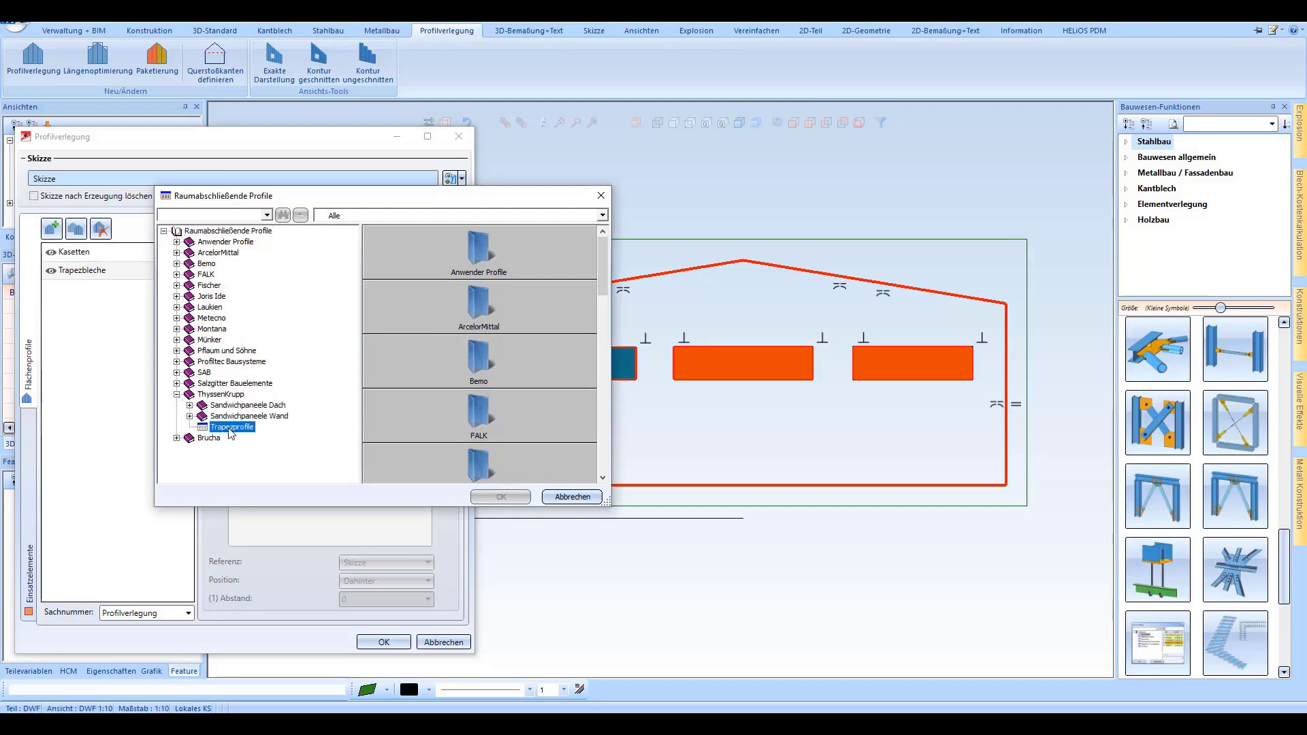
click(411, 290)
click(501, 496)
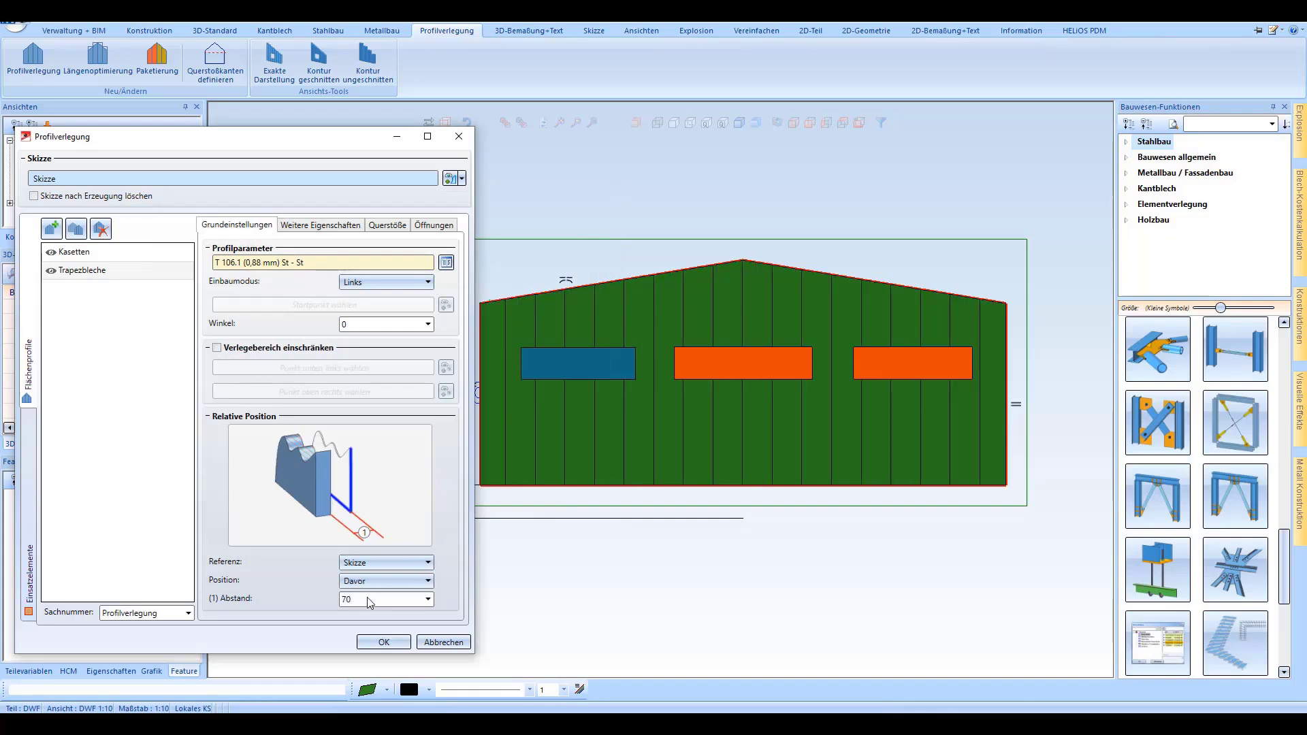
click(369, 642)
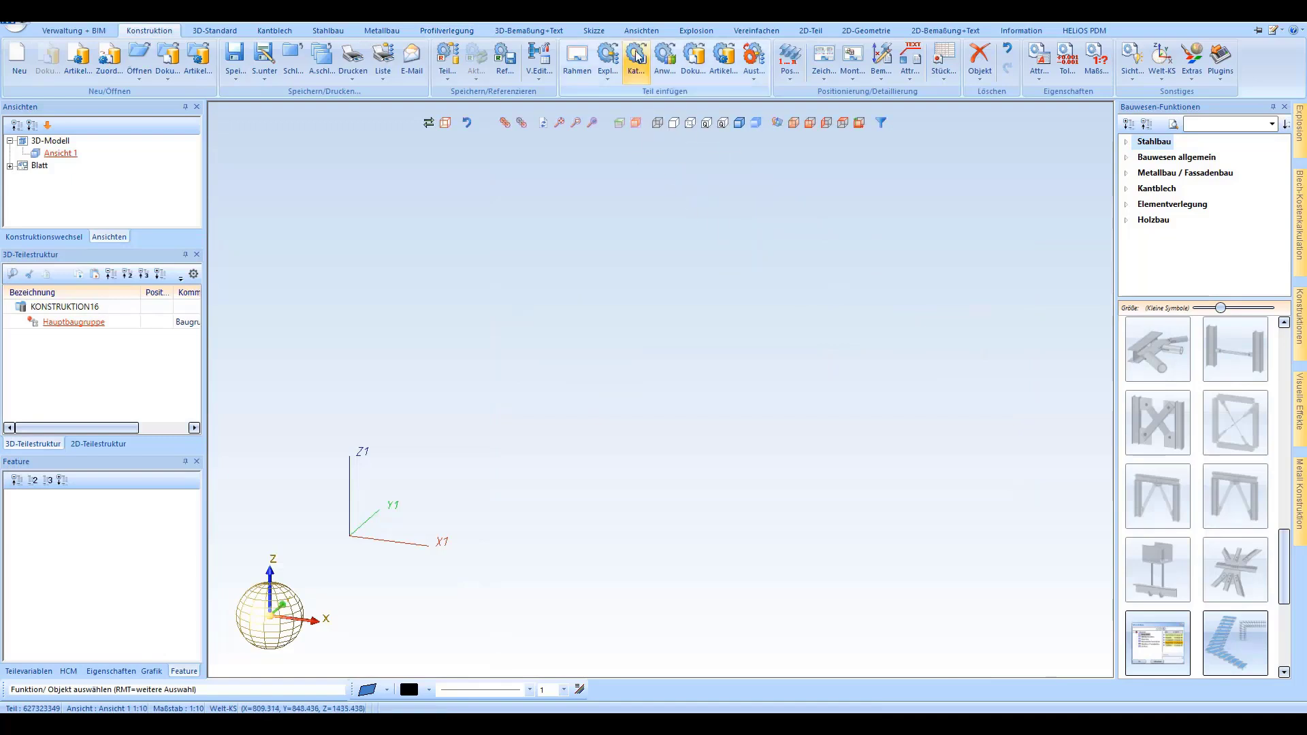
Insert the Fenster/Flügel part from the catalogue's Profilverlegung, Einsatzelemente, ISD Example table and place it in the empty construction.
click(622, 82)
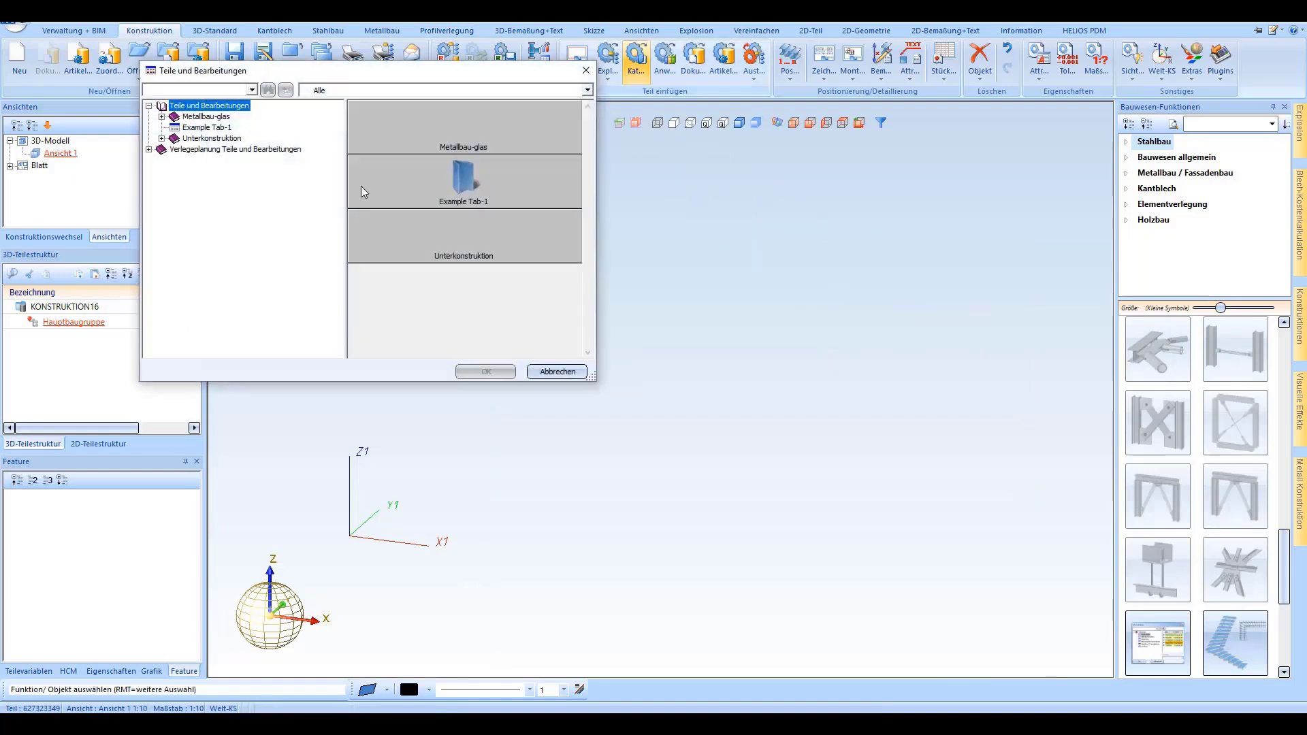
click(149, 149)
click(162, 171)
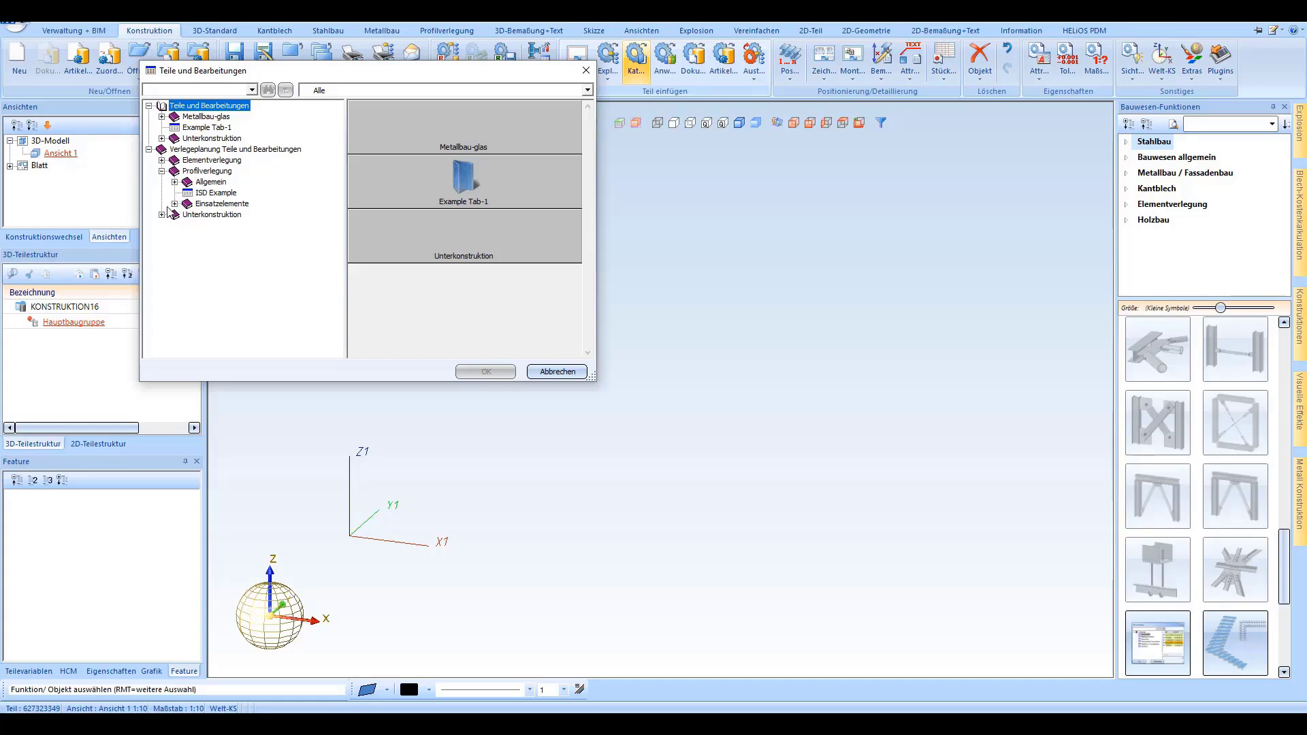
click(175, 204)
click(229, 214)
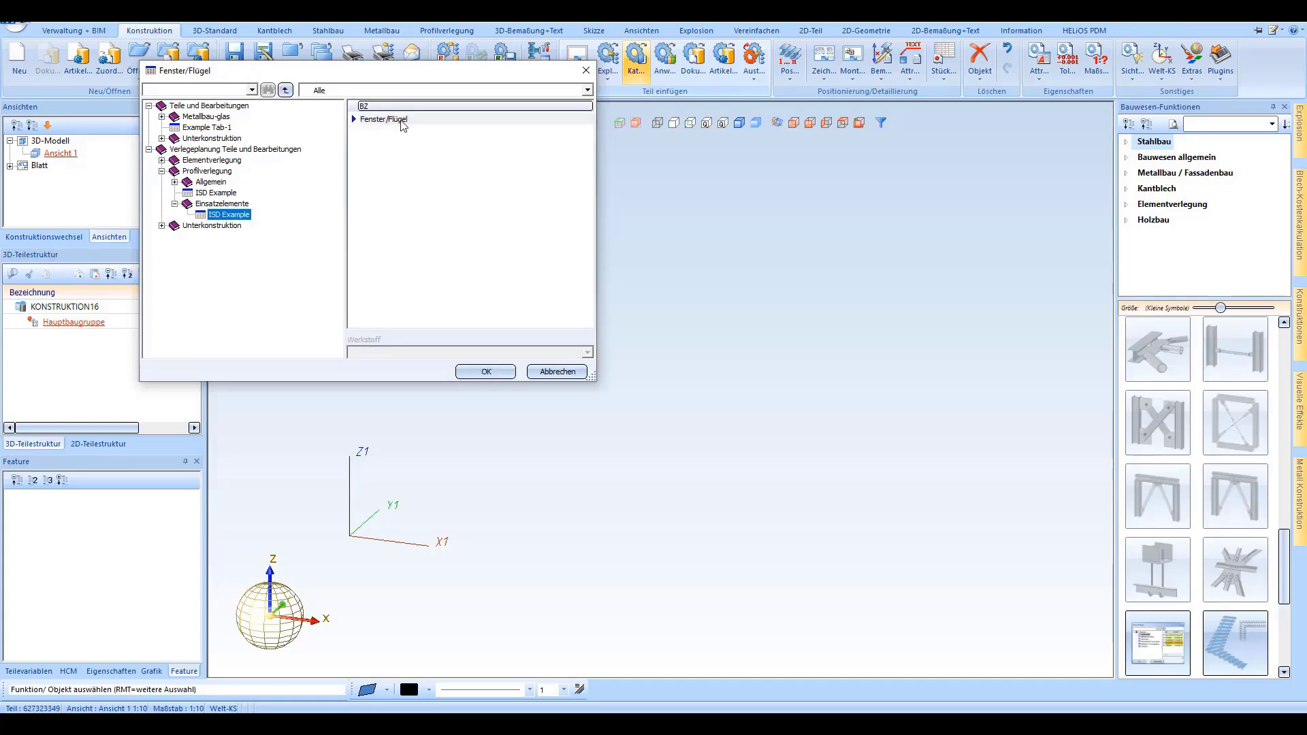
click(402, 120)
click(483, 372)
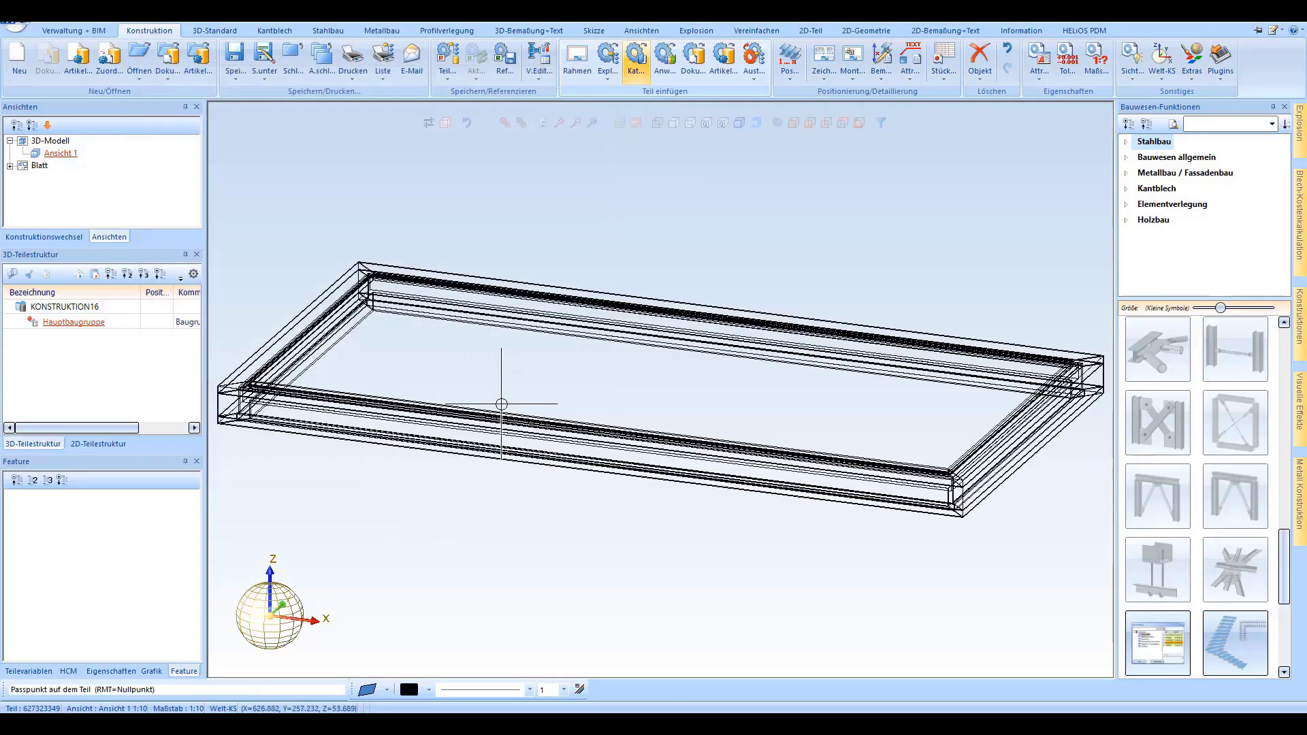
click(537, 388)
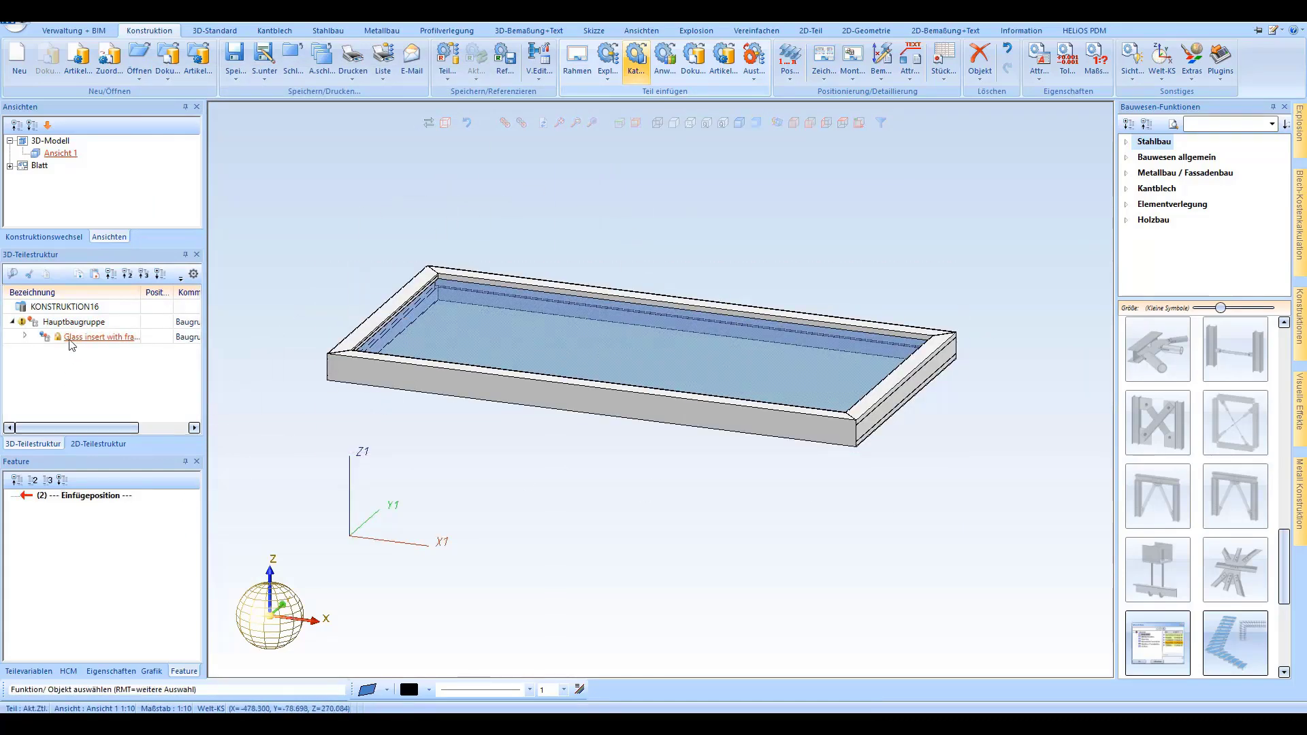
Set the inserted window part's variables i_h to 500 and i_l to 3000 and apply them.
right_click(74, 632)
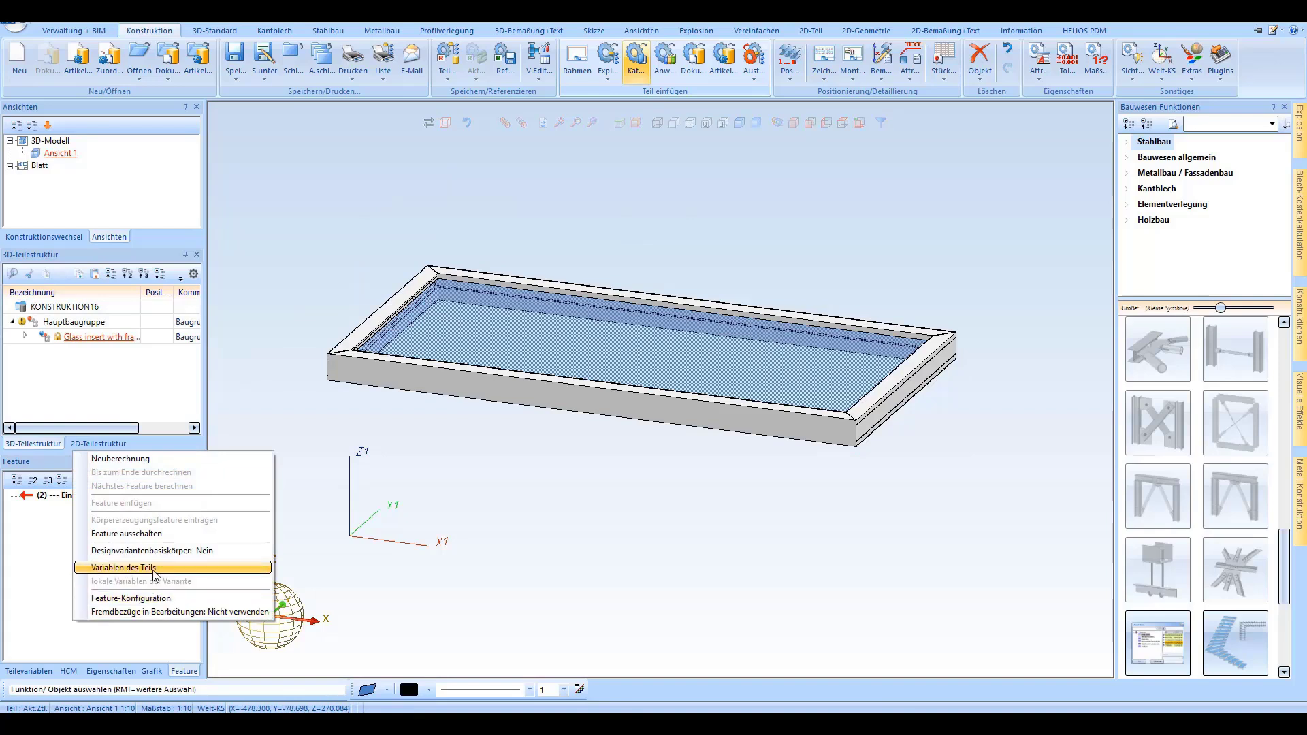
click(129, 566)
click(729, 304)
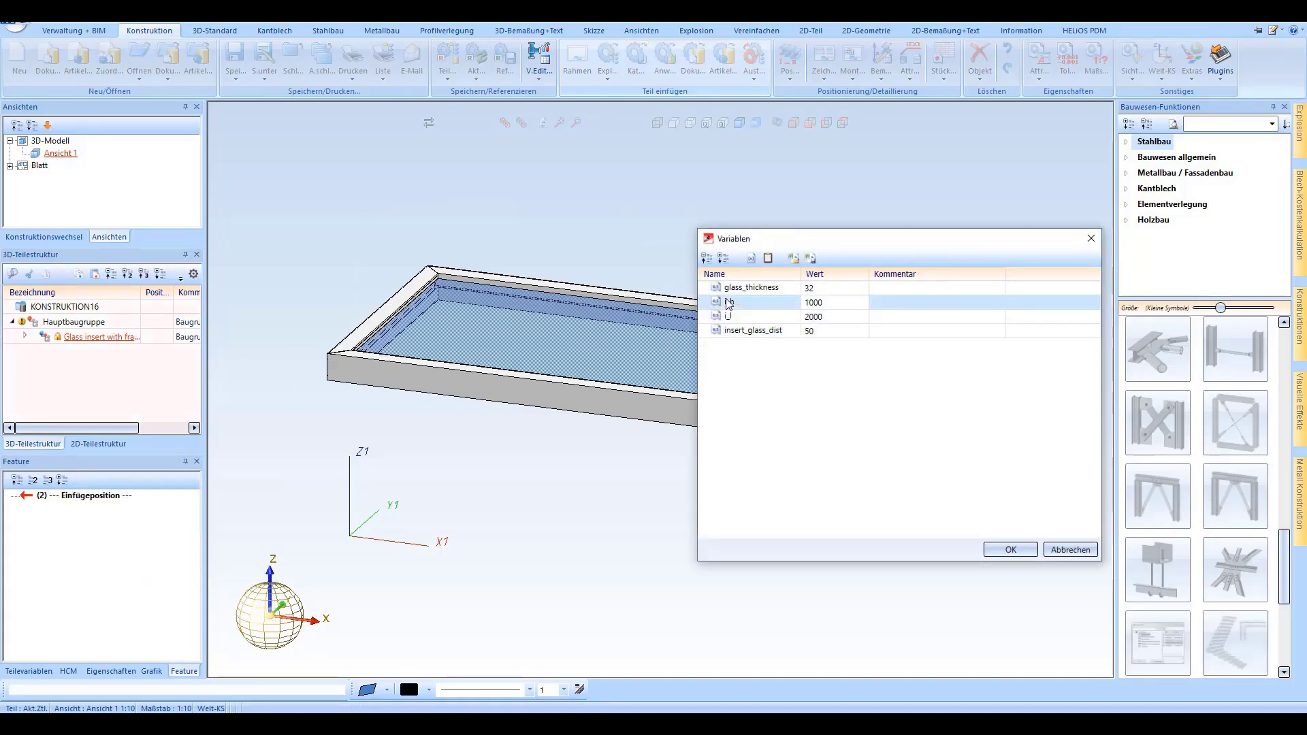
click(728, 317)
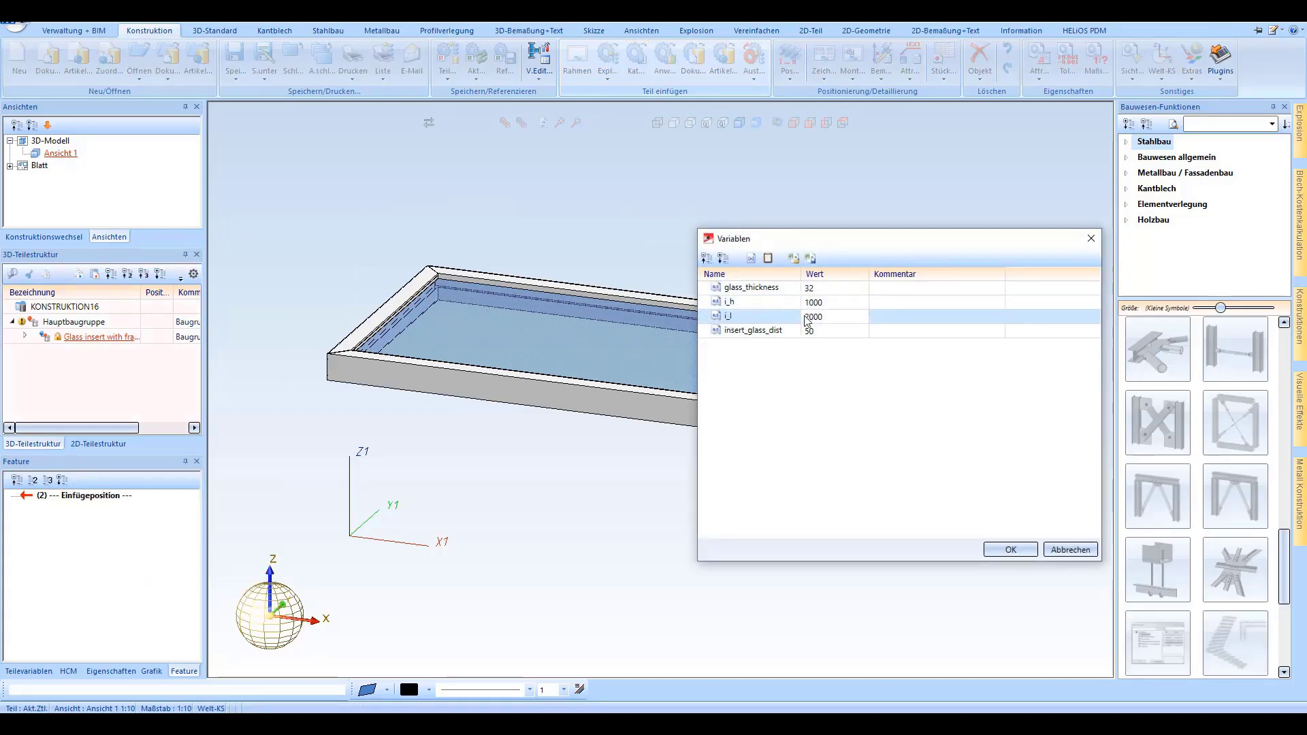
double_click(830, 304)
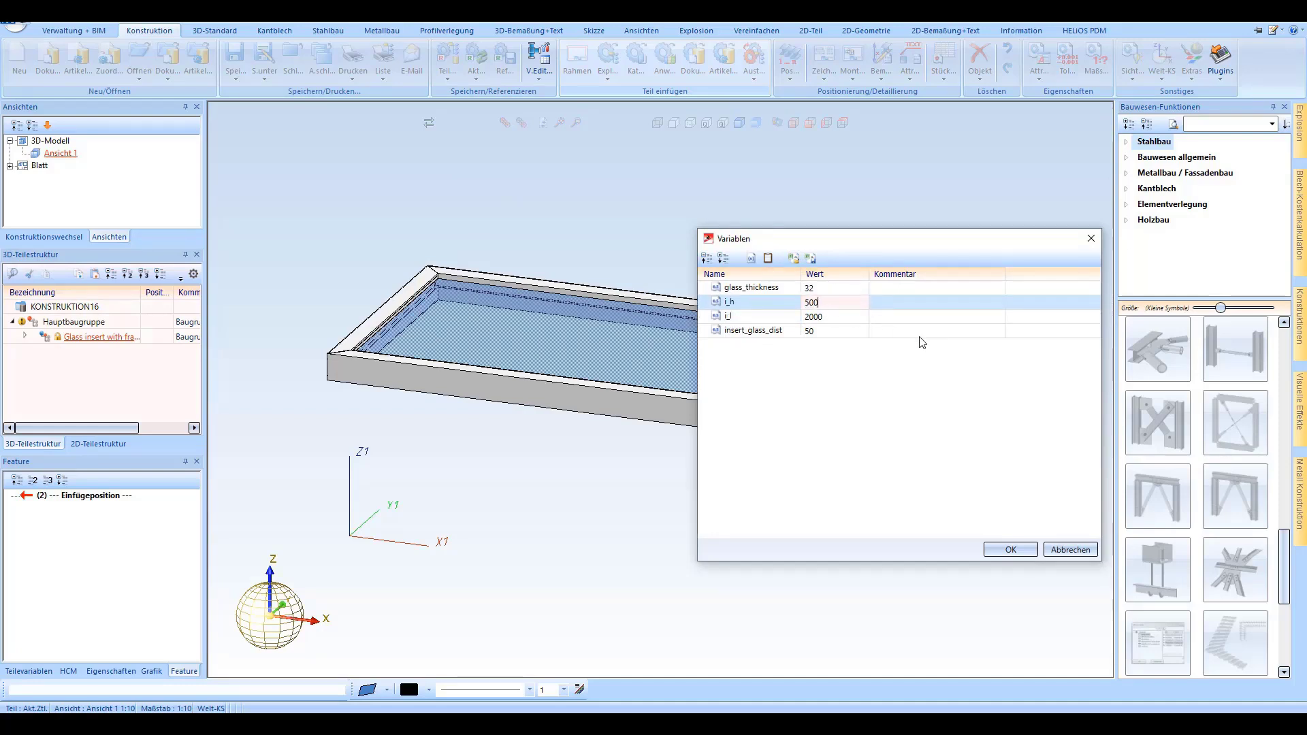
double_click(835, 317)
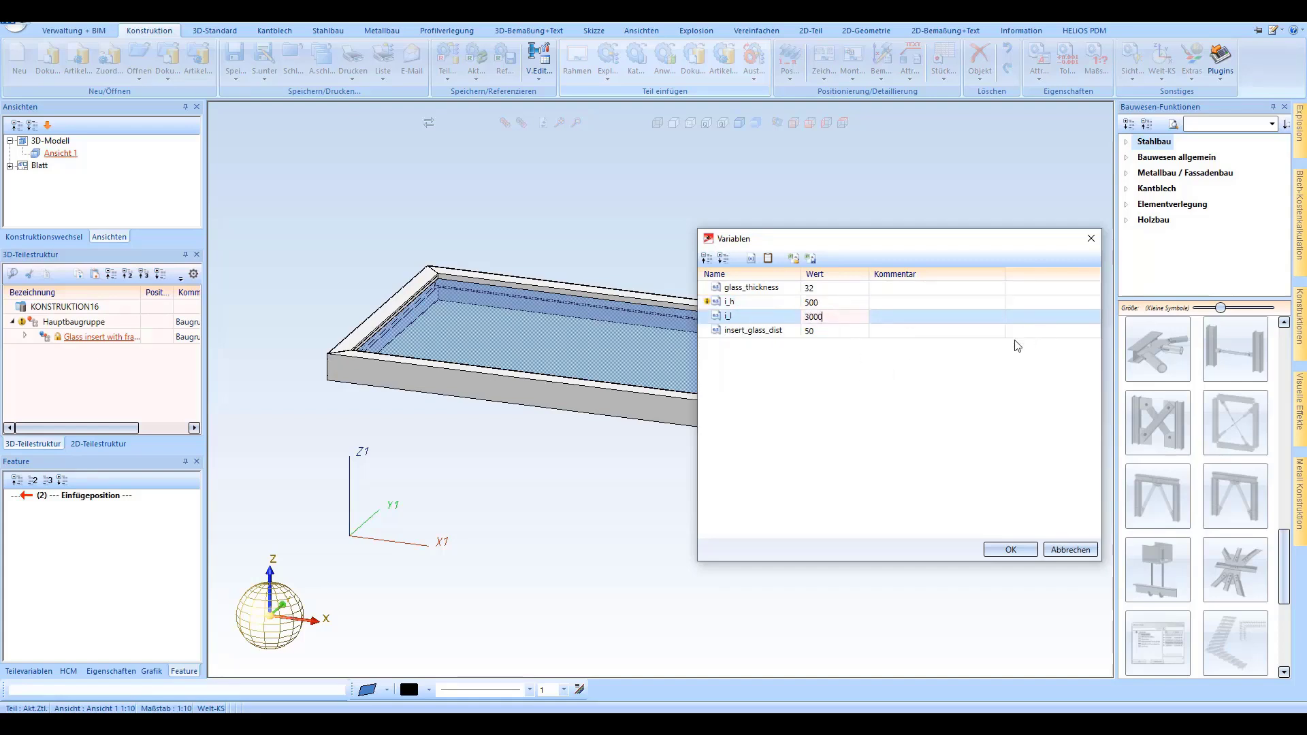
click(1009, 550)
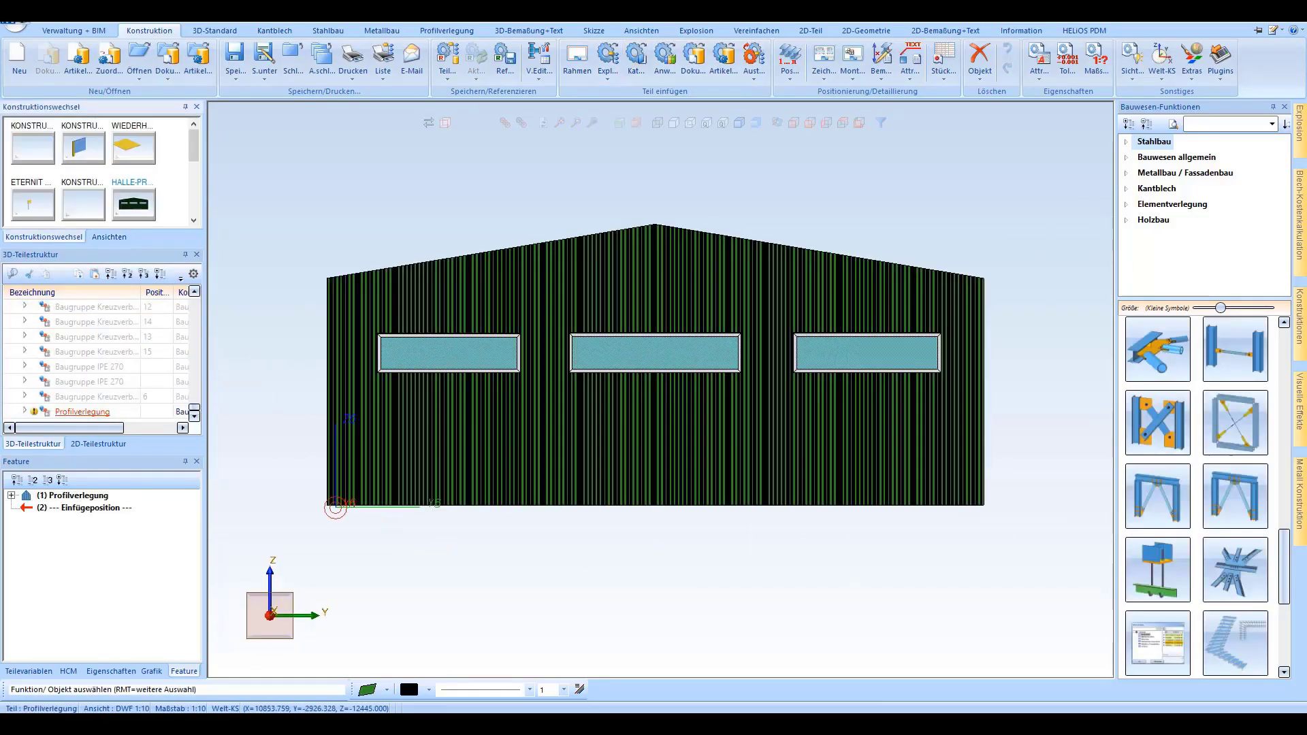
Start Längenoptimierung on the wall's Profilverlegung, choose the Trapezbleche layer and hide the Kasetten layer.
click(691, 504)
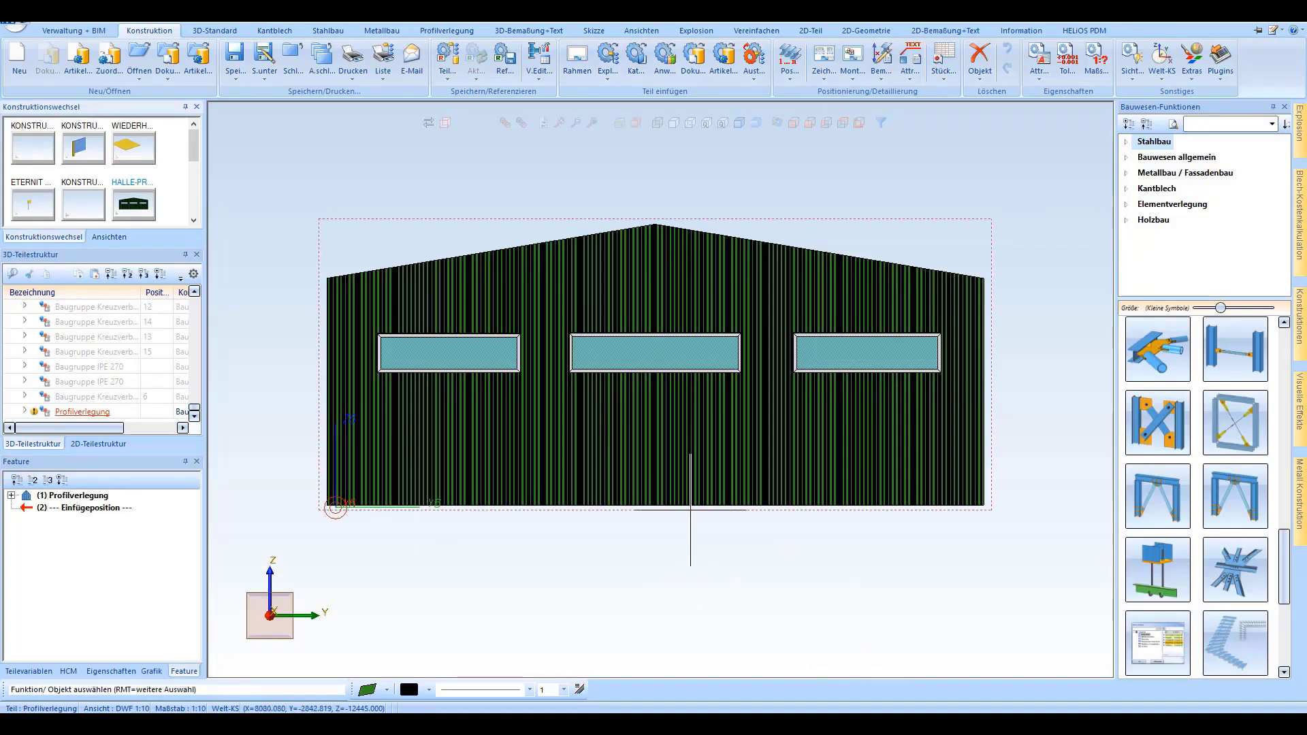
click(468, 32)
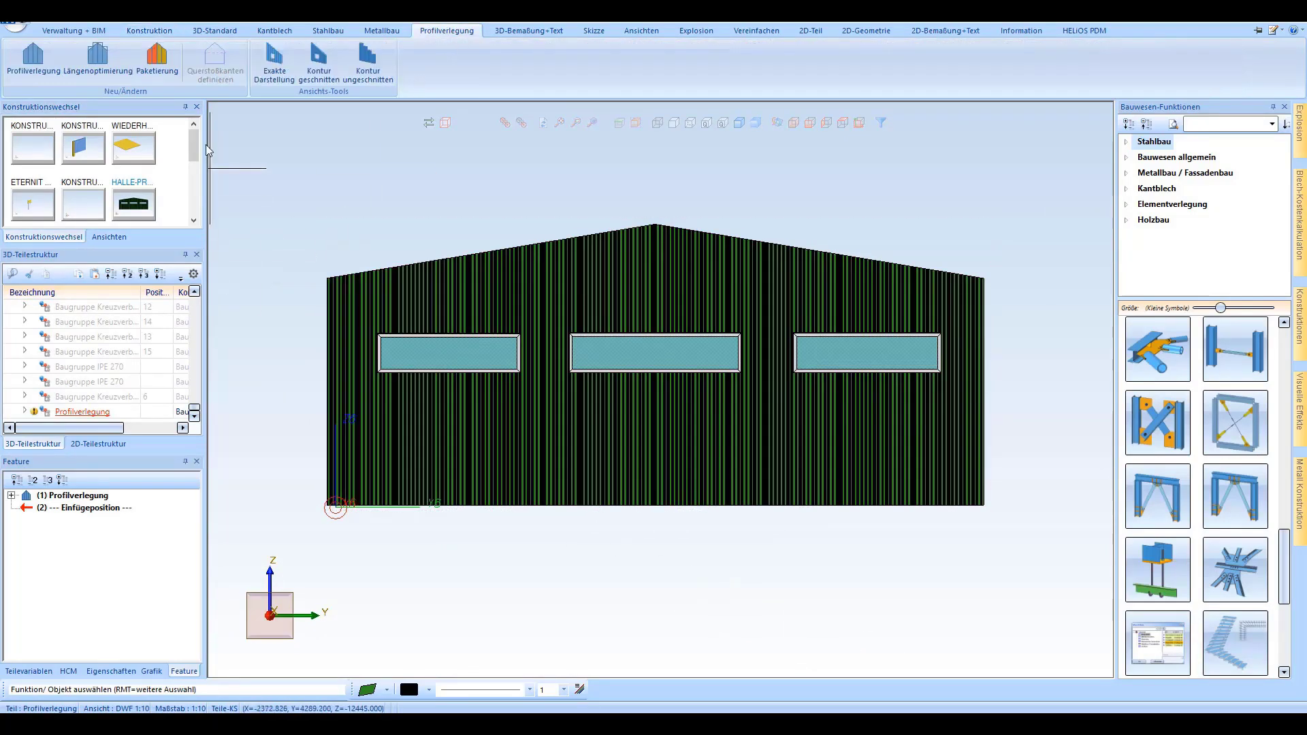
click(99, 60)
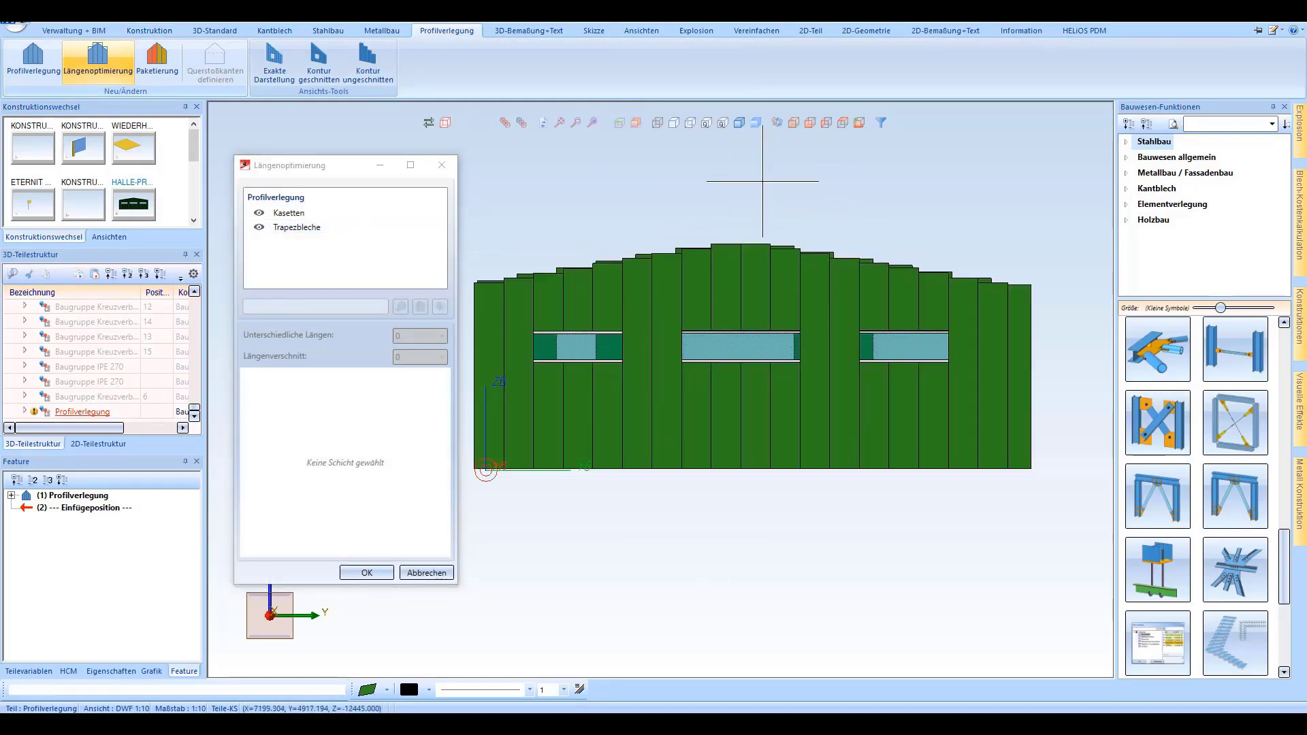
click(310, 215)
click(299, 228)
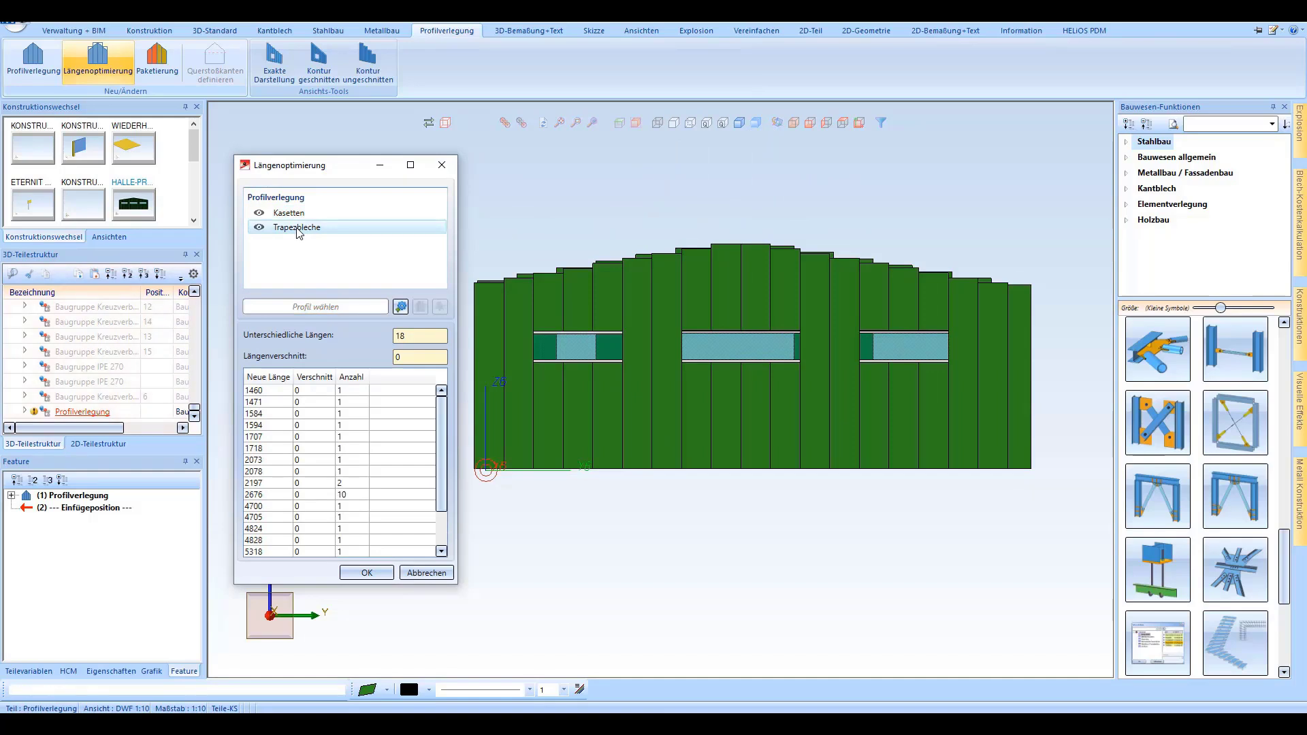
click(259, 212)
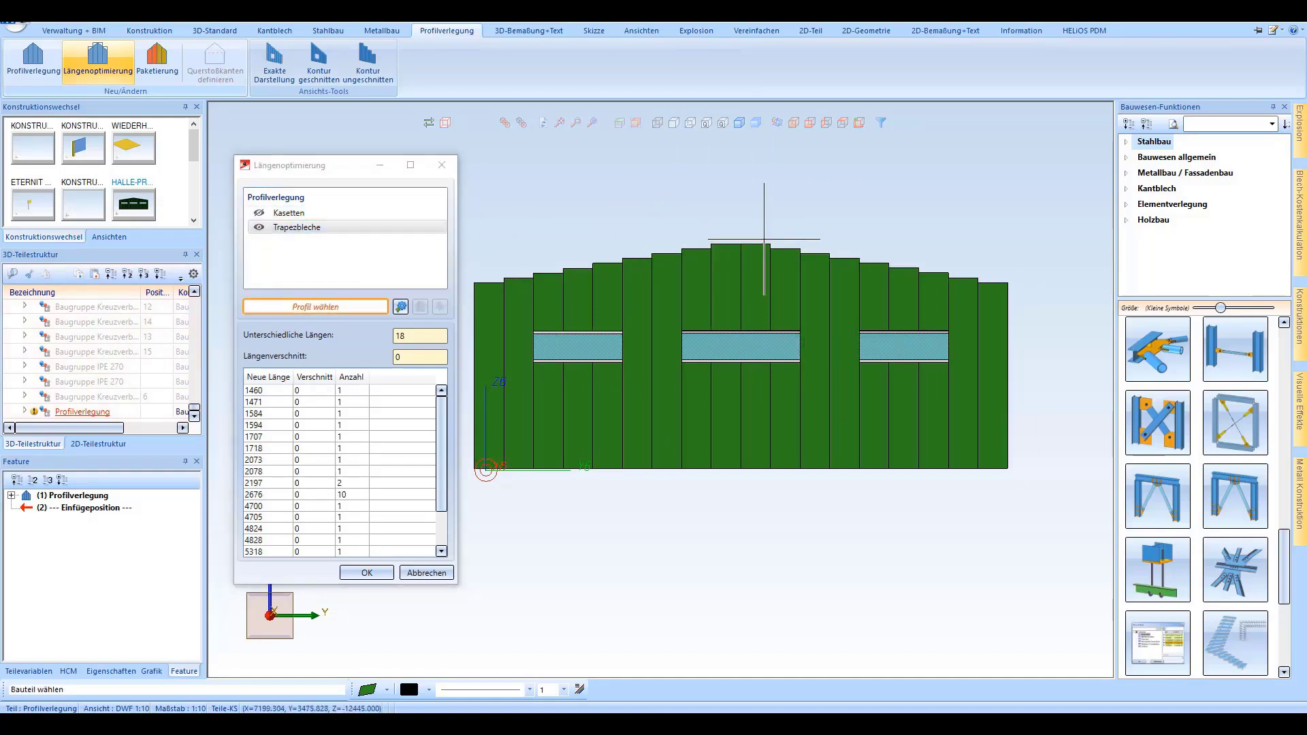
Optimise the six selected Trapezbleche profiles at the wall's left edge and between the left and middle windows to a common length.
scroll(764, 239, down, 2)
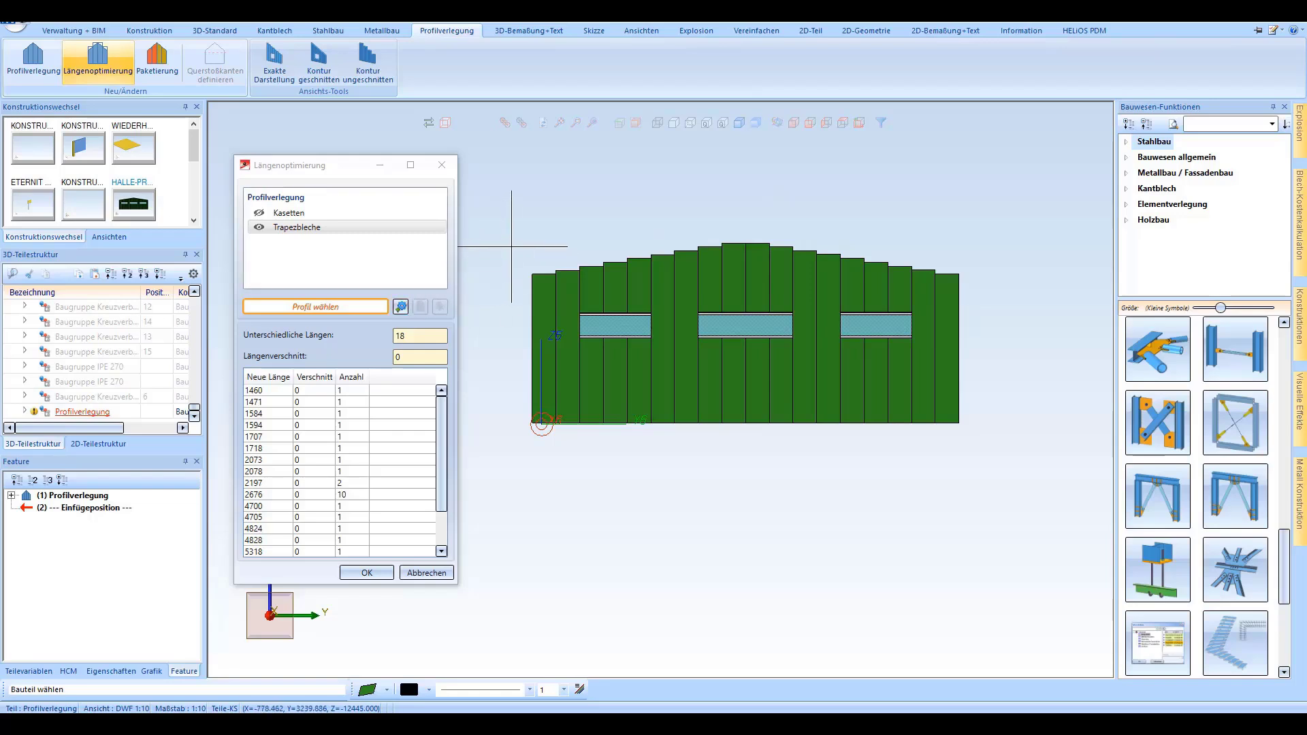
drag(511, 246, 580, 451)
drag(621, 220, 697, 439)
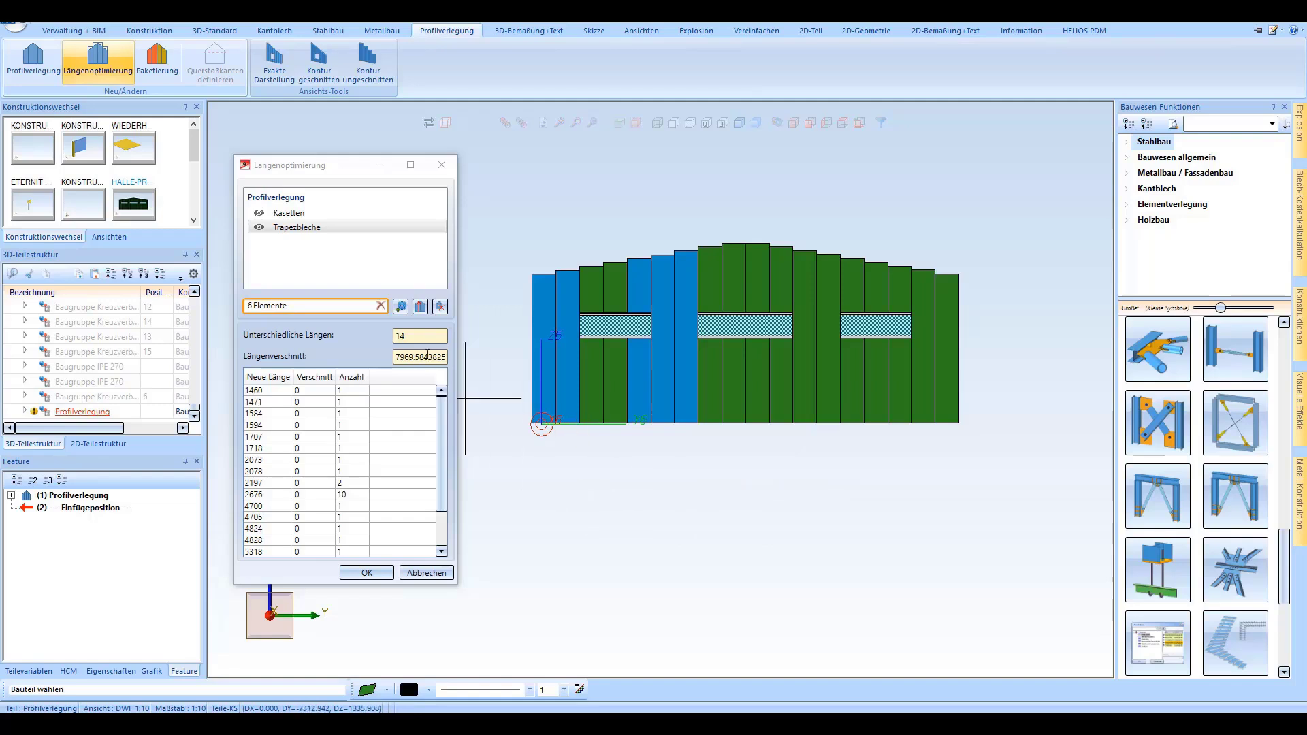
click(421, 307)
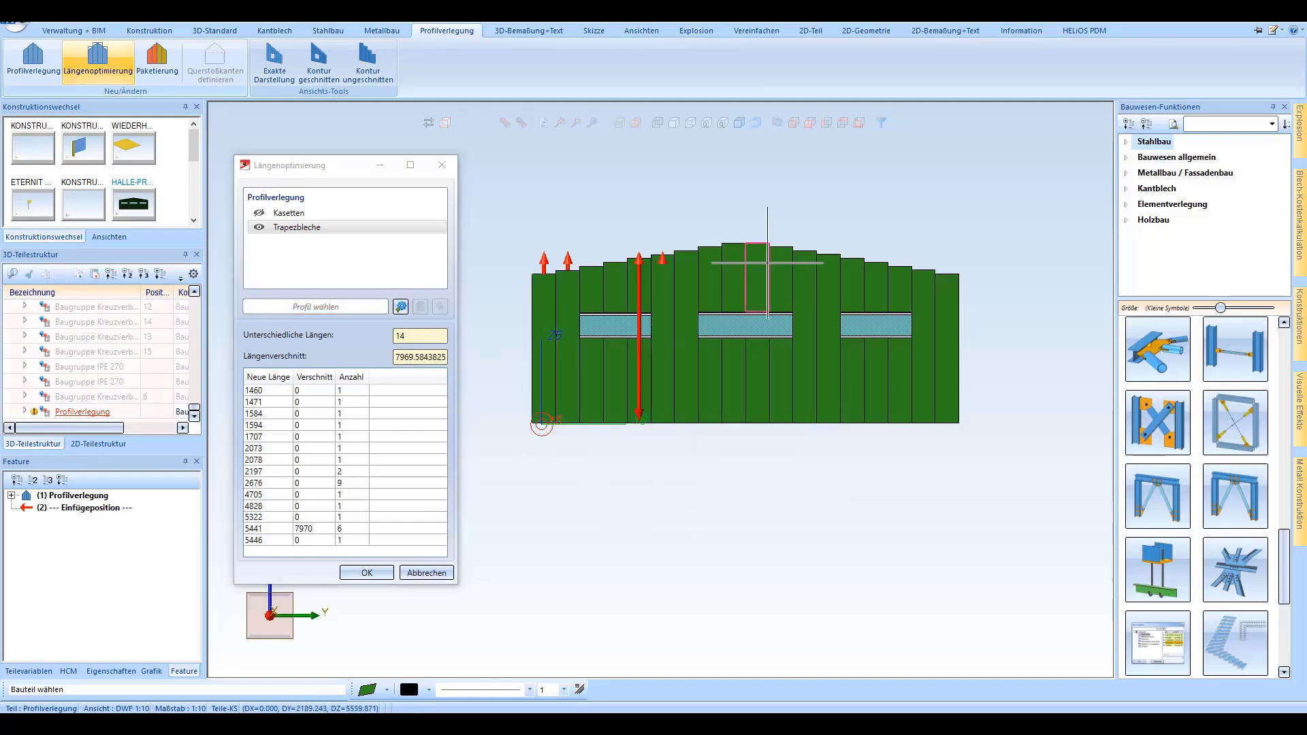
Optimise the four full-height Trapezbleche profiles between the middle and right windows and at the wall's right edge to a common length.
drag(790, 238, 872, 468)
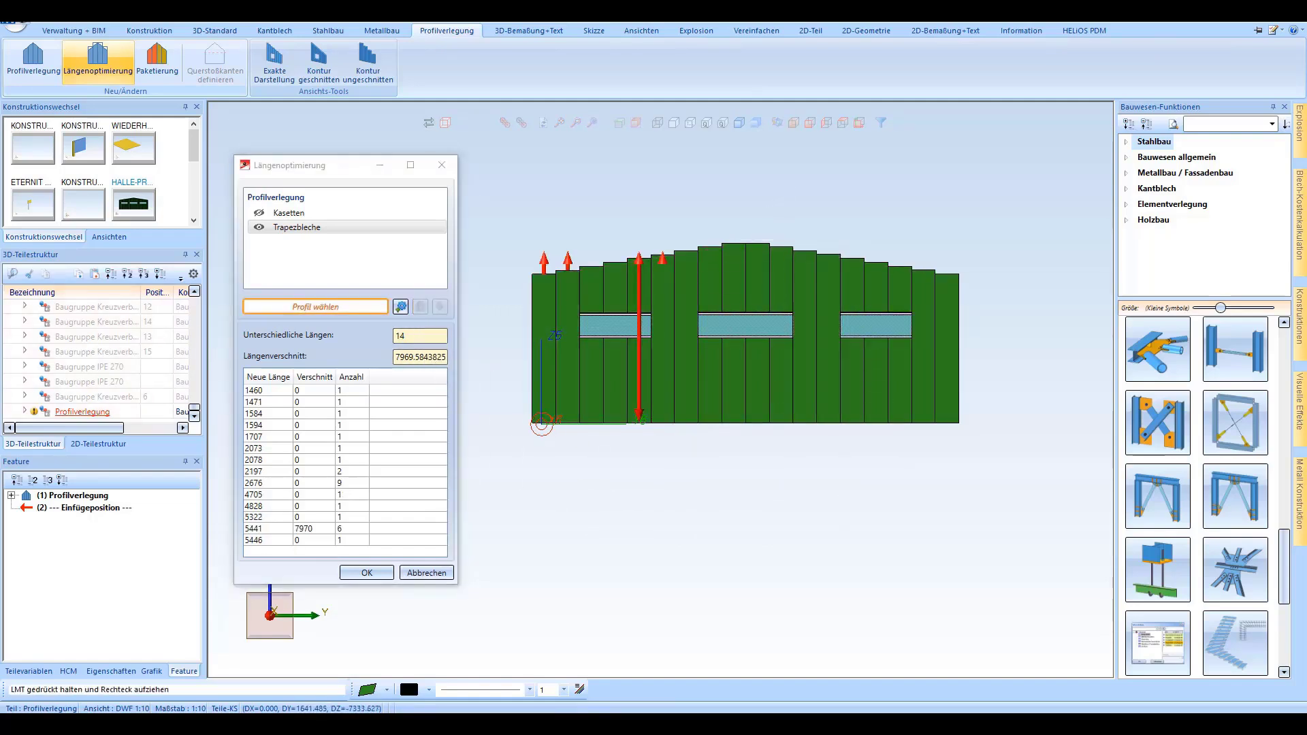
drag(910, 252, 979, 455)
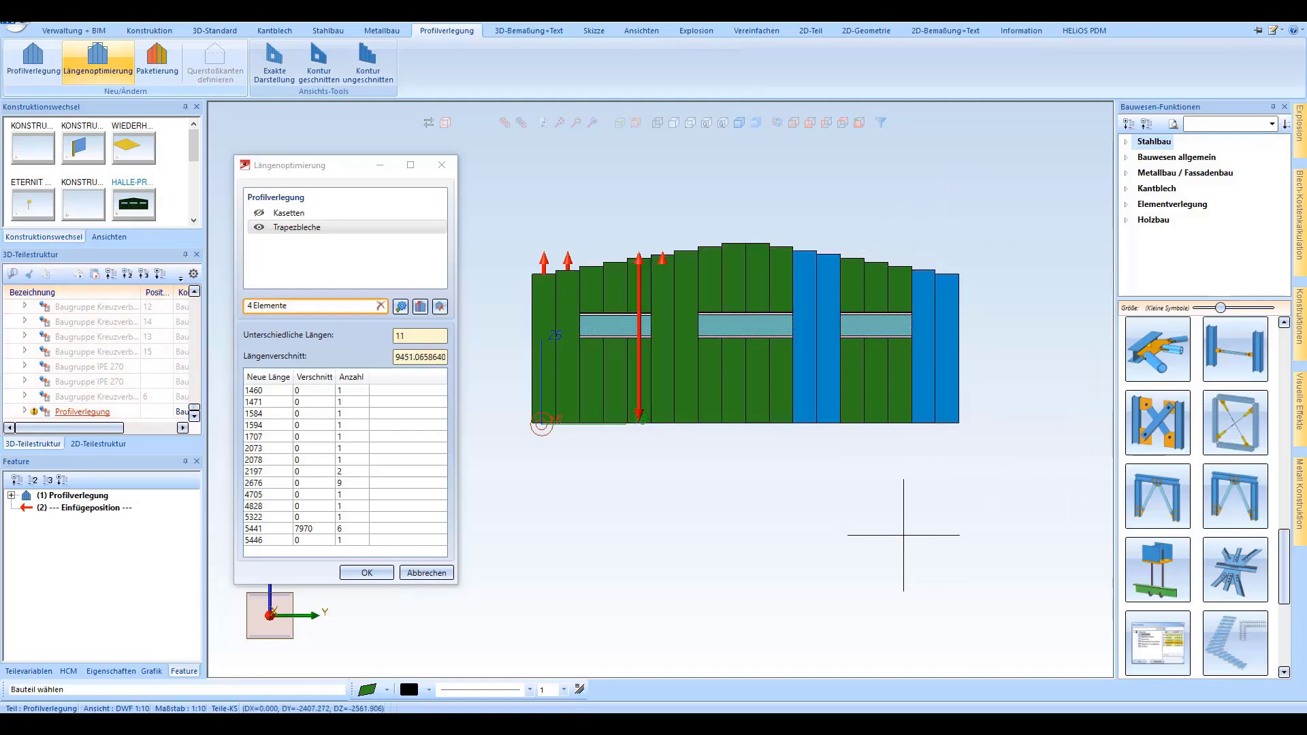
click(422, 308)
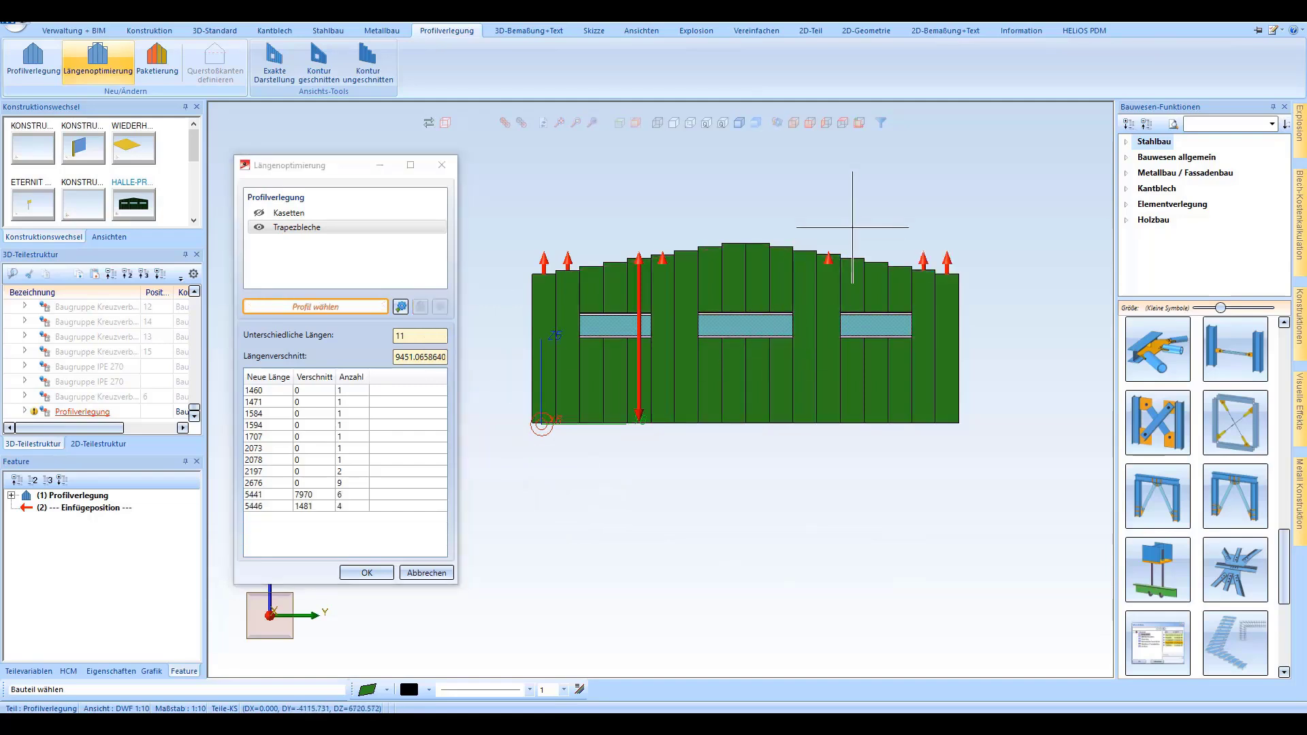
Show only the Kasetten layer and equalise the lengths of its left-edge profiles and the two full-height ones between the left and middle windows.
click(259, 228)
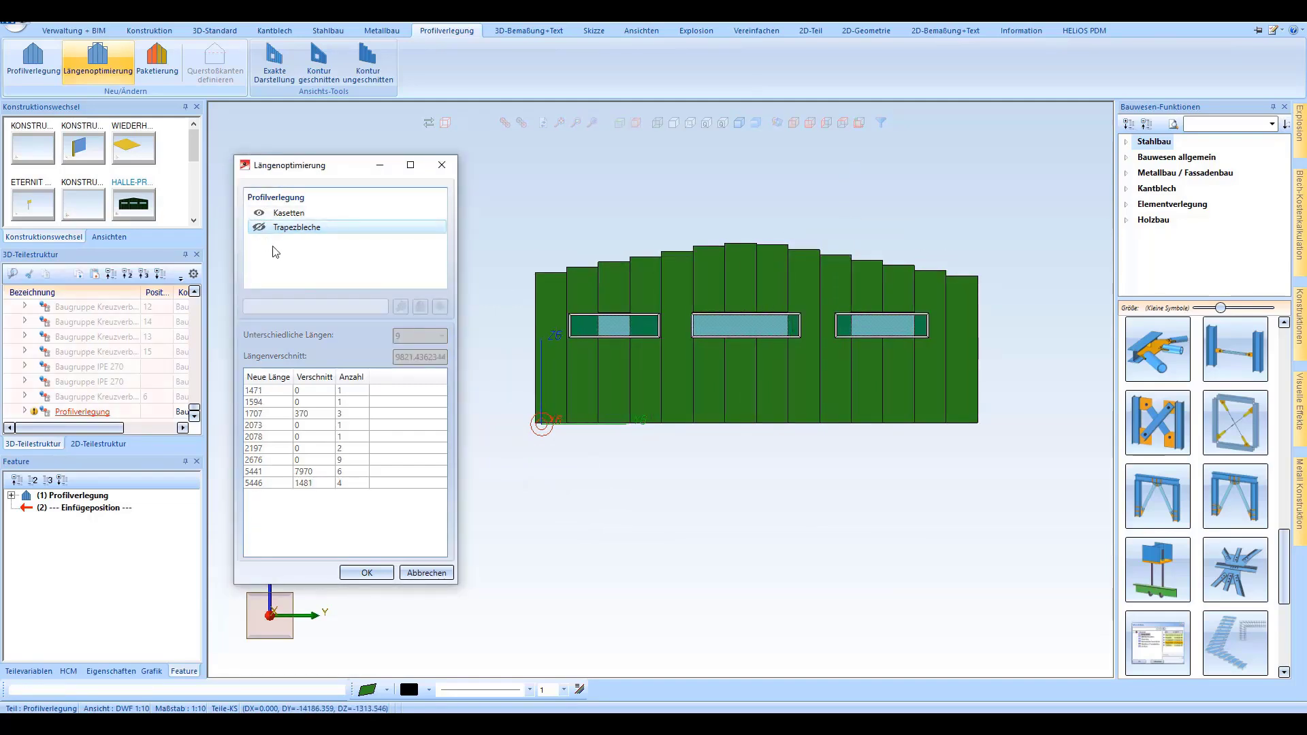
drag(565, 292, 631, 456)
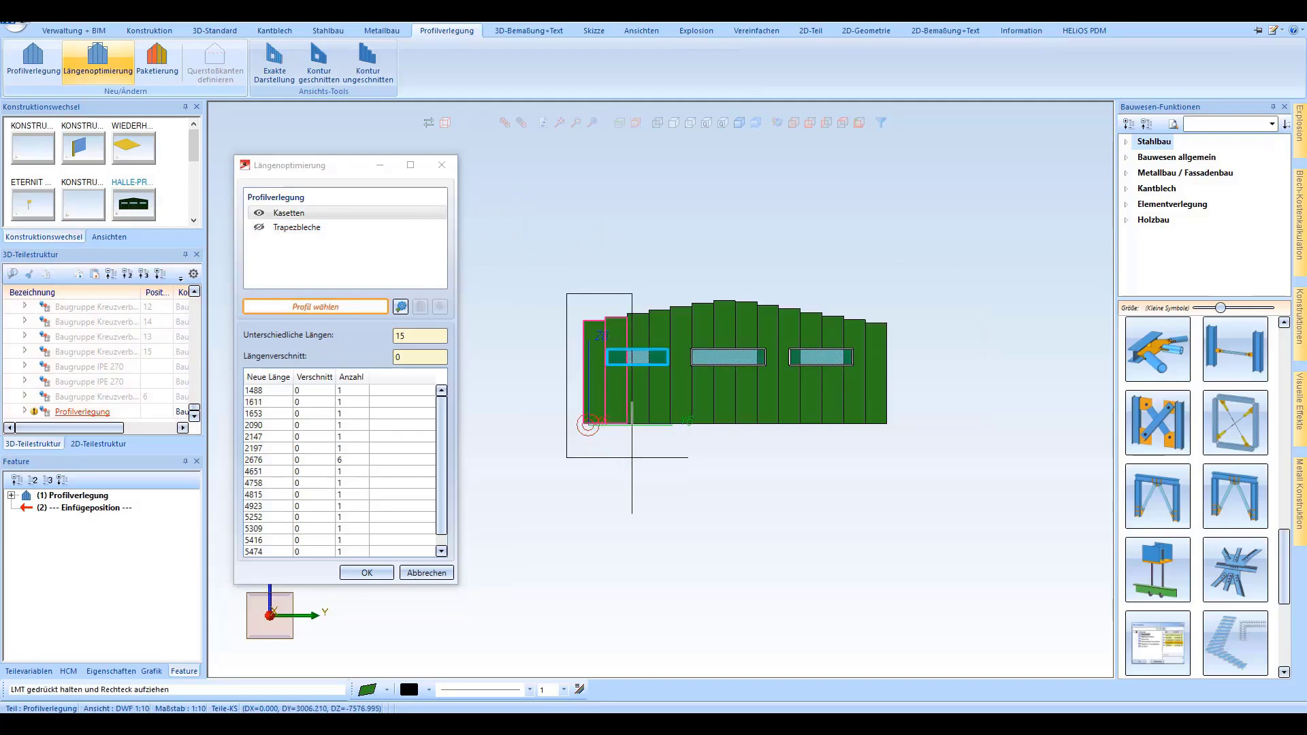
click(423, 310)
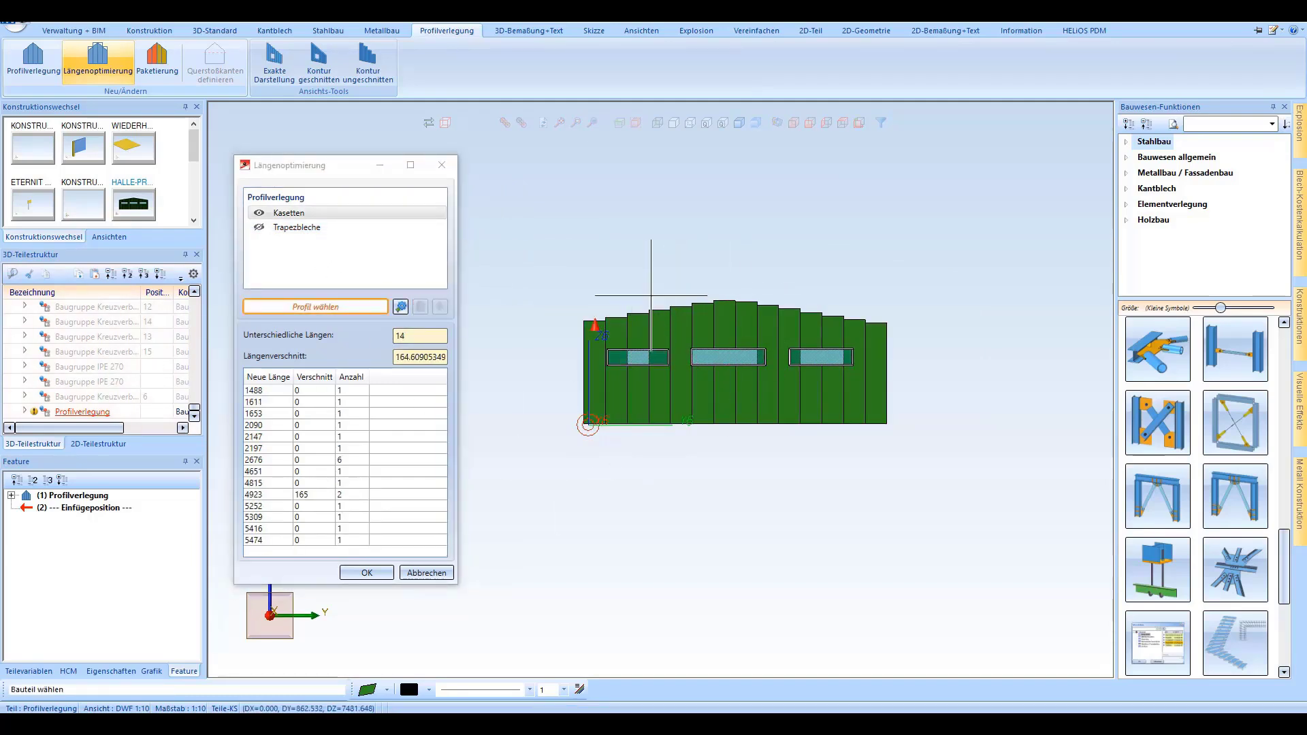
drag(651, 296, 691, 438)
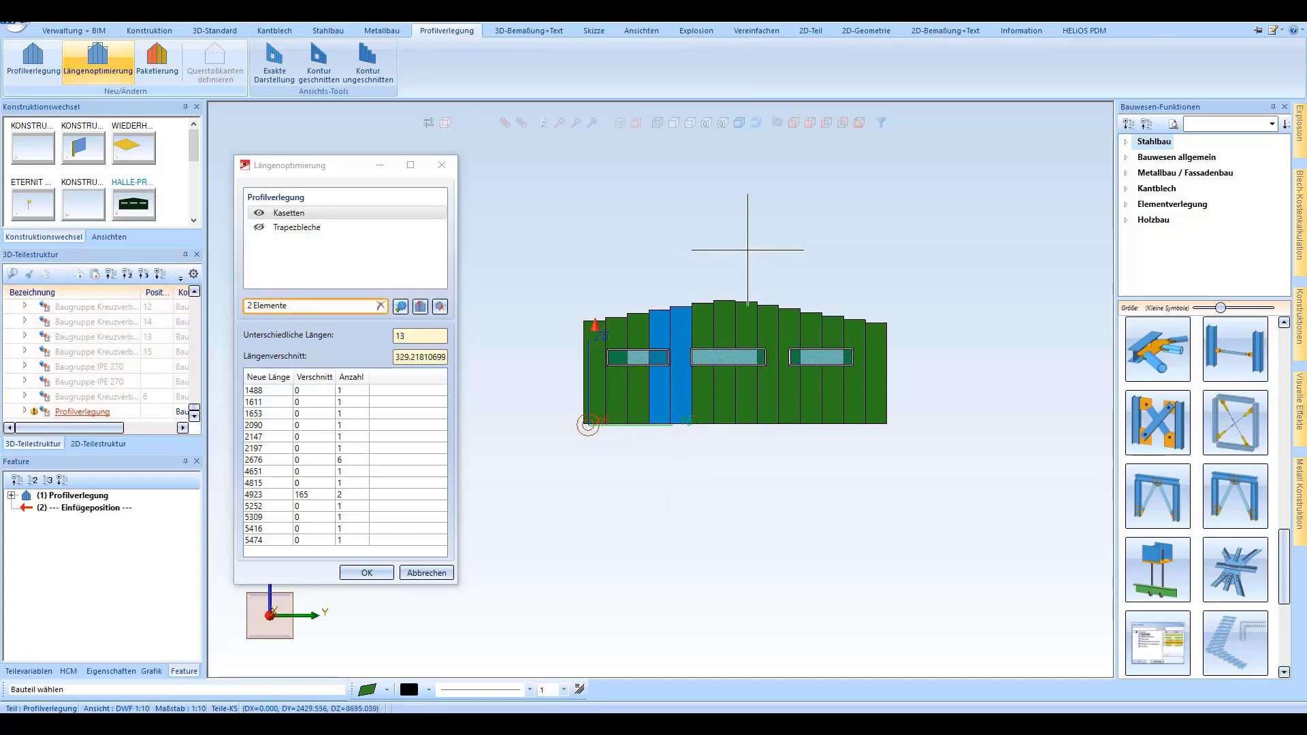
key(Return)
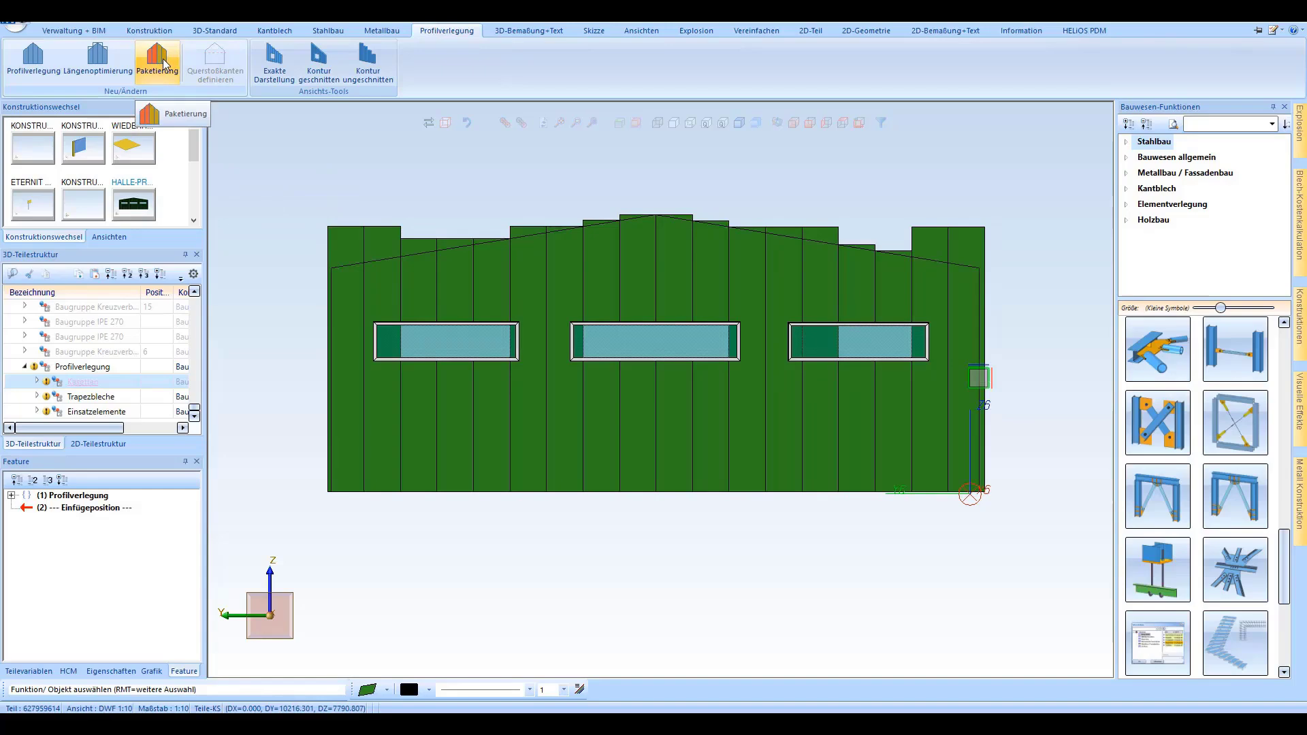
Start Paketierung and assign the eight full-height T 106.1 profiles at the wall's edges and between the windows to Paket 1.
click(164, 64)
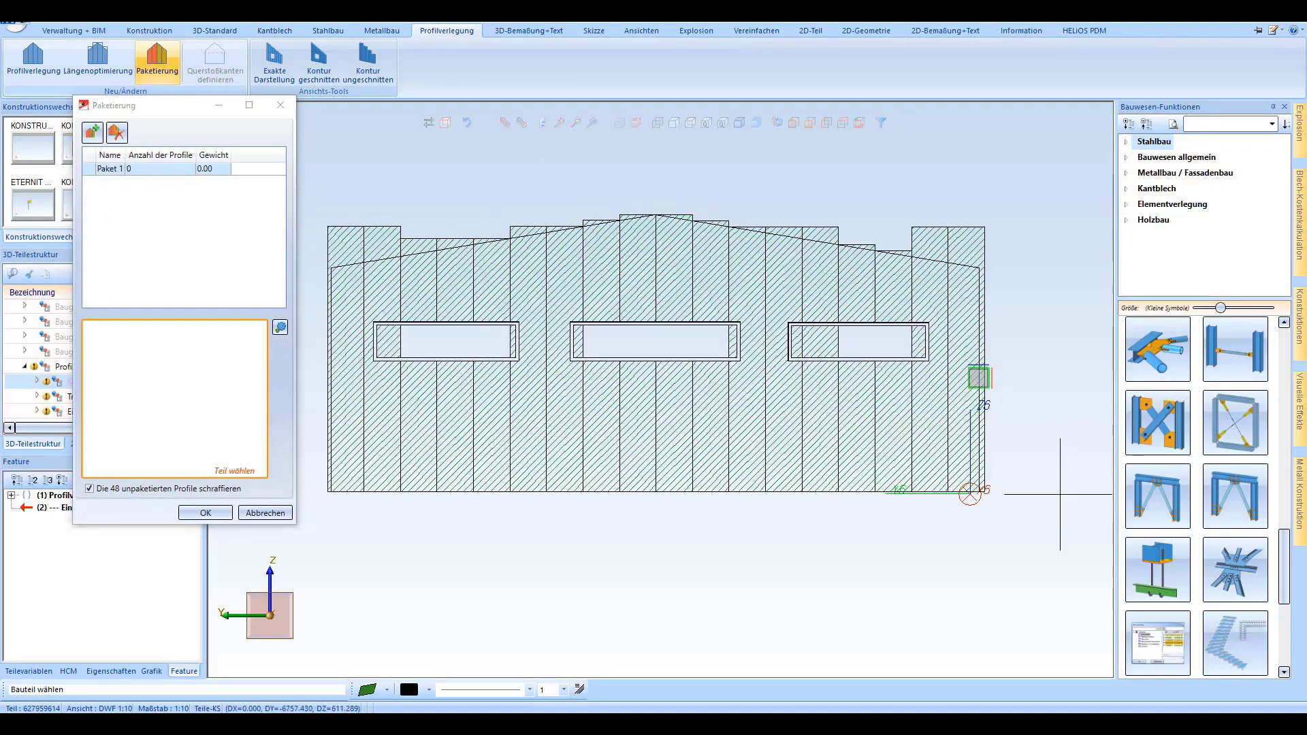
click(89, 488)
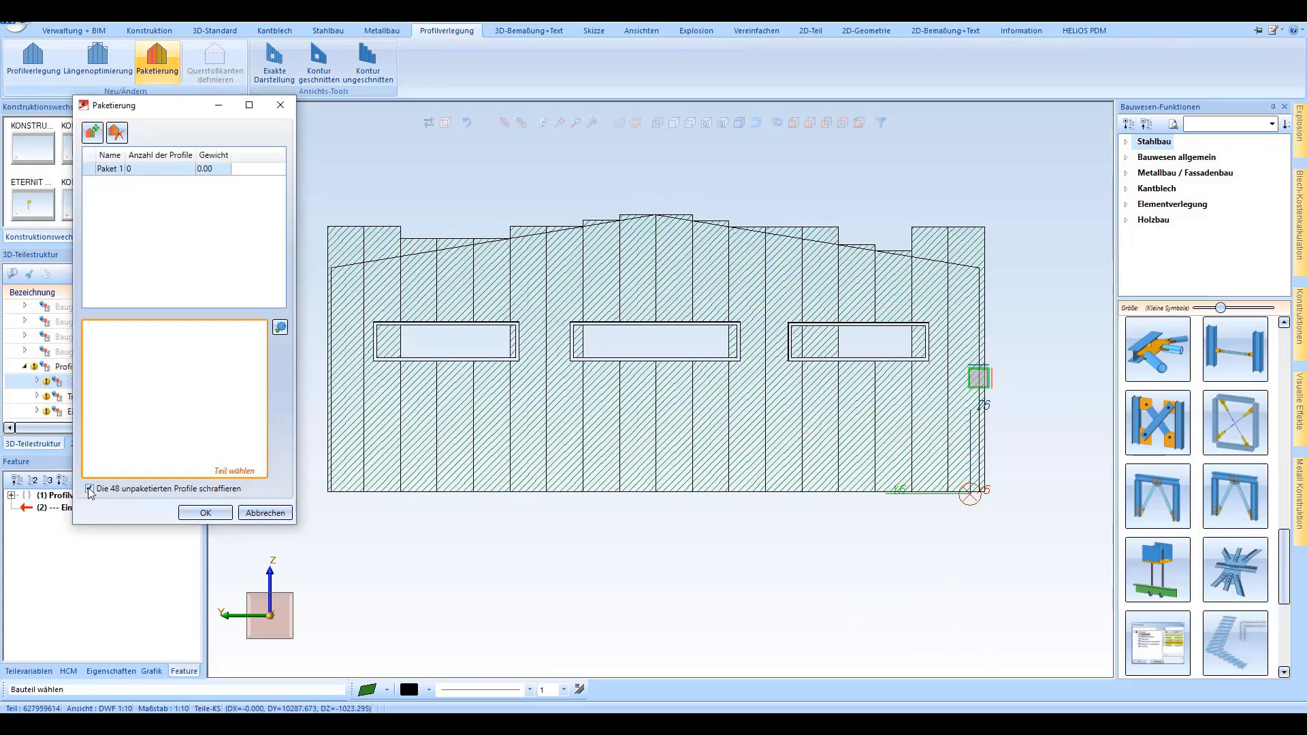
click(89, 489)
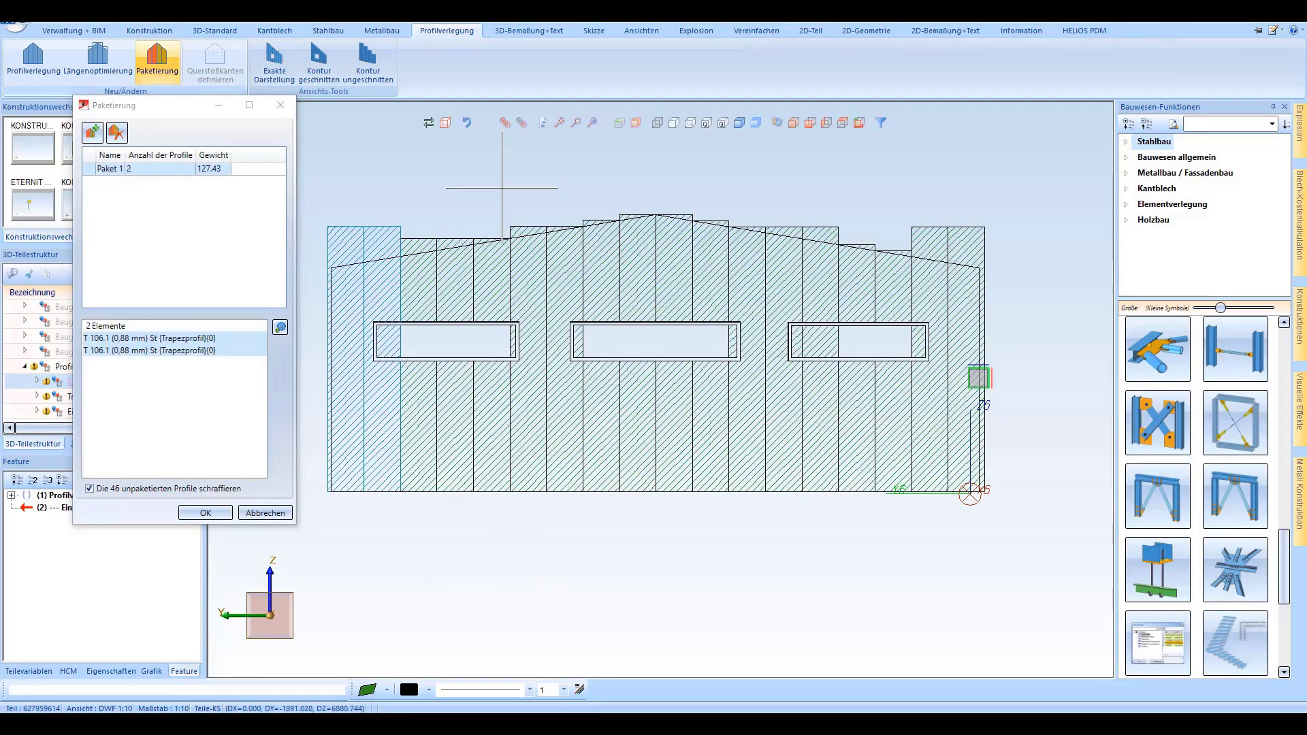
drag(504, 194, 591, 515)
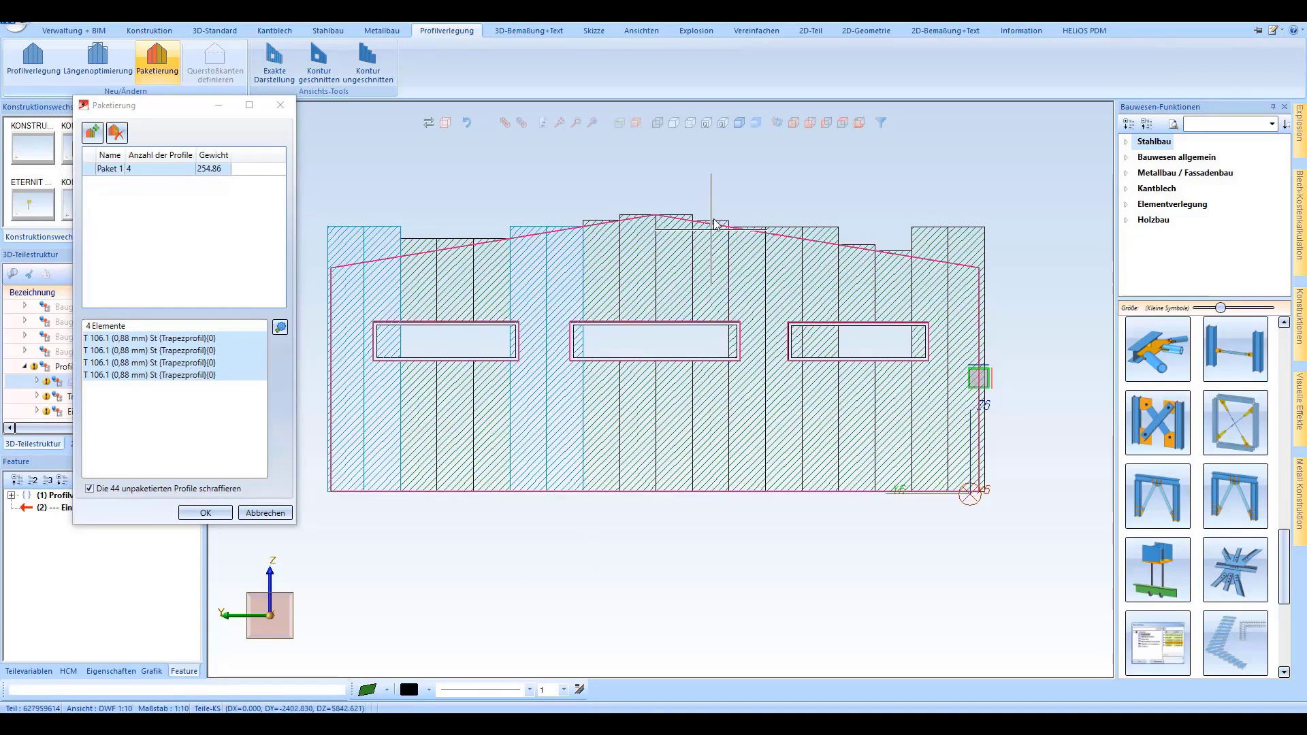
drag(720, 203, 812, 498)
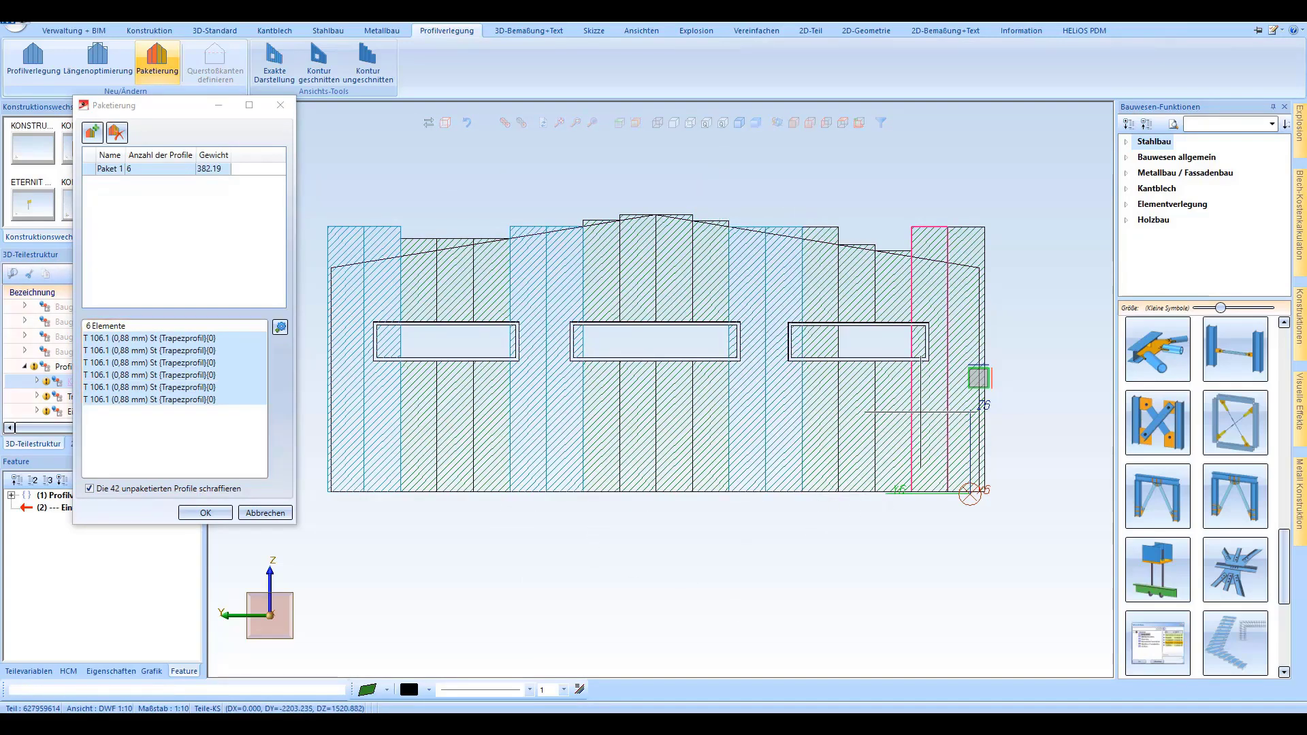
drag(907, 185, 984, 500)
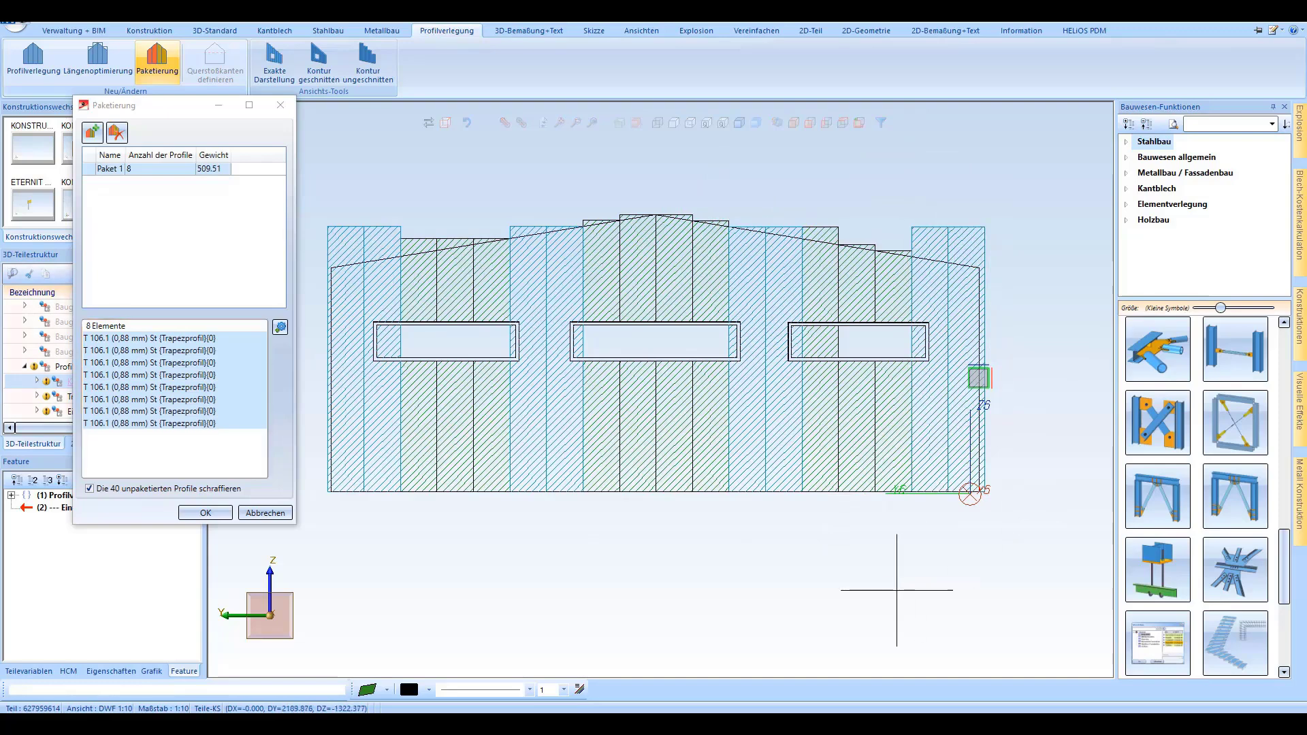
Create Paket 2 with the profiles above and below the left window, below the middle window and around the right window's lower part.
click(93, 132)
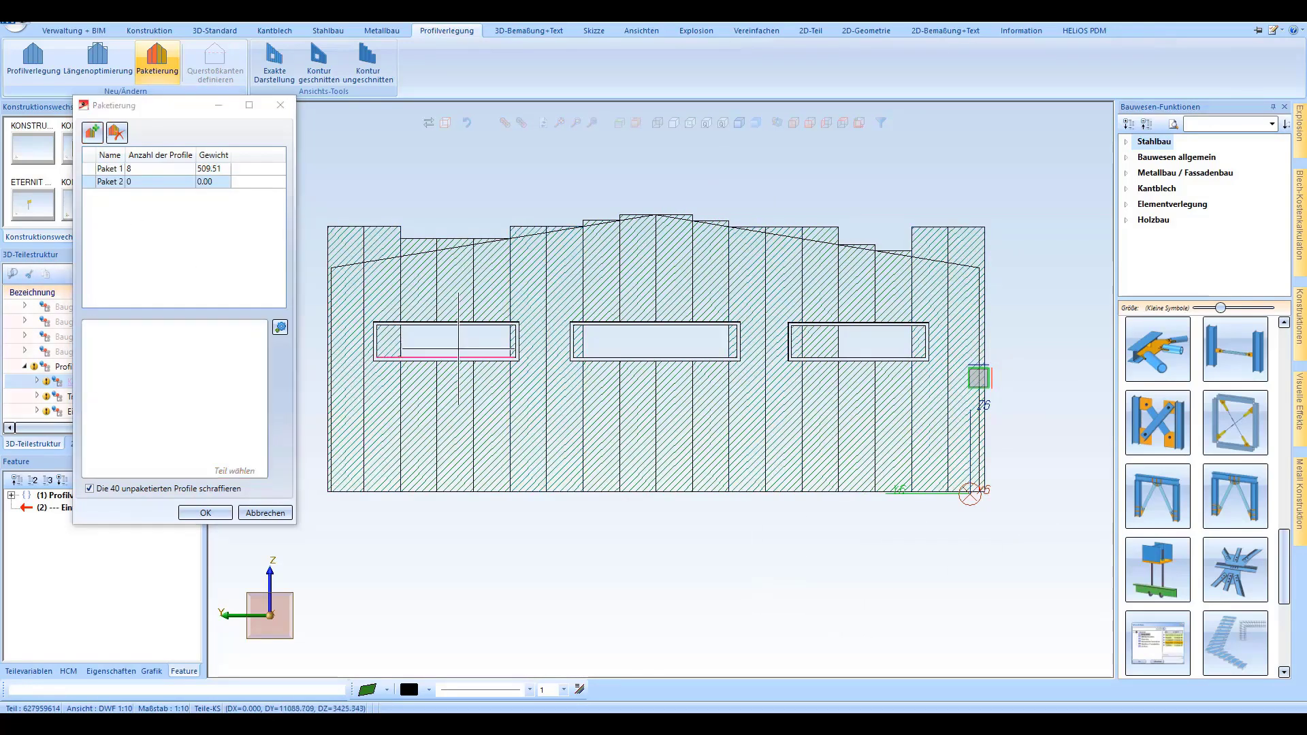
drag(398, 358, 514, 584)
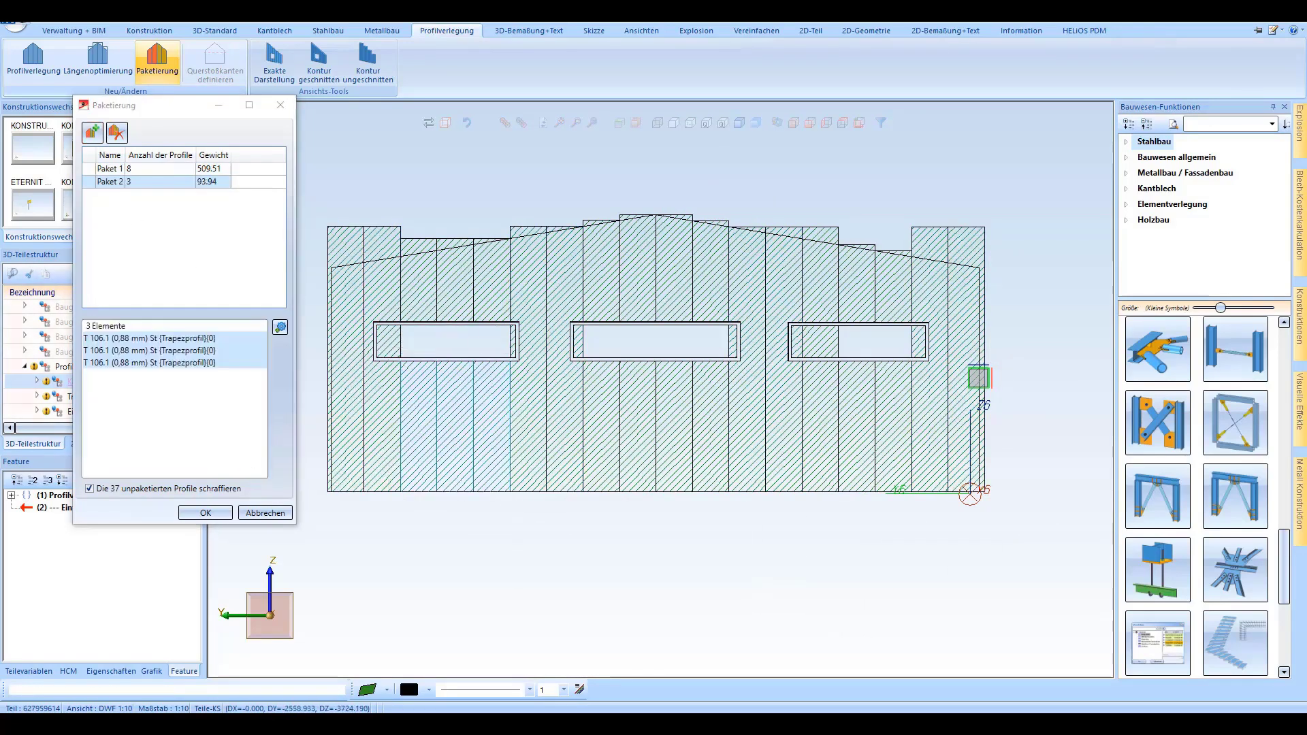
drag(397, 235, 513, 371)
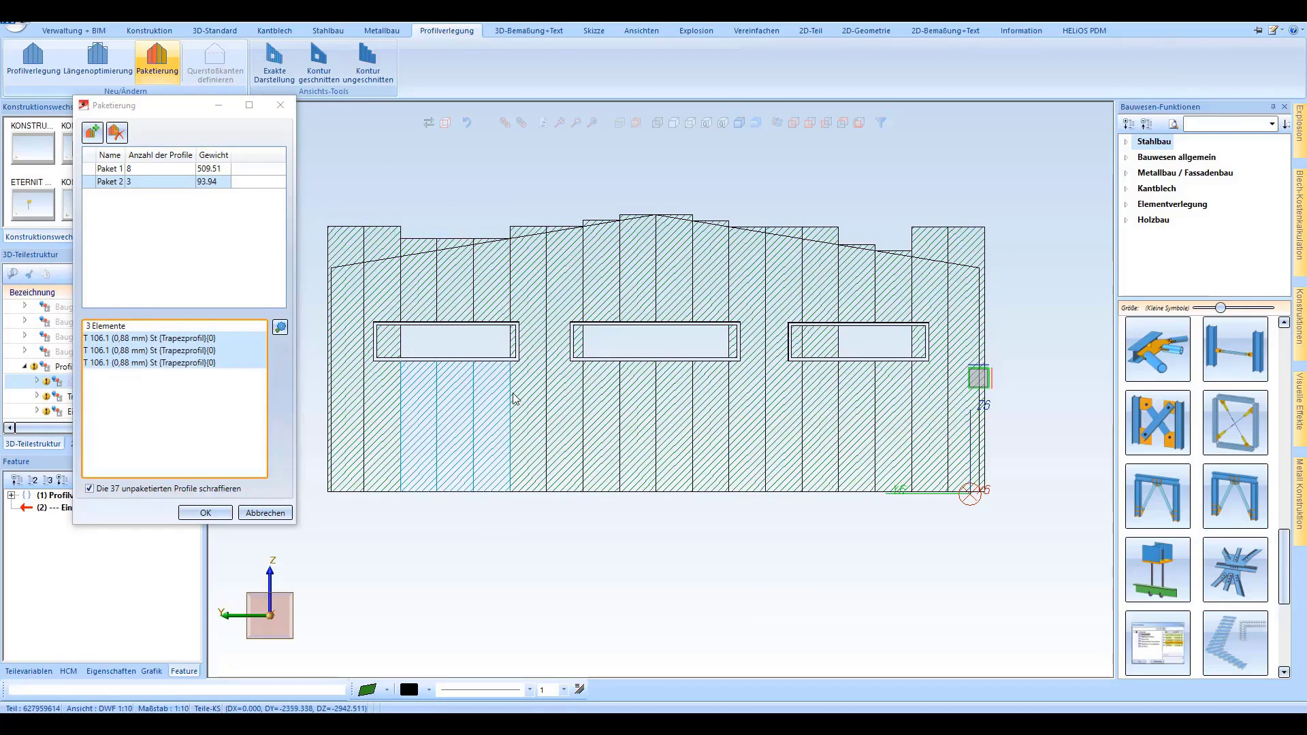
drag(574, 339, 804, 527)
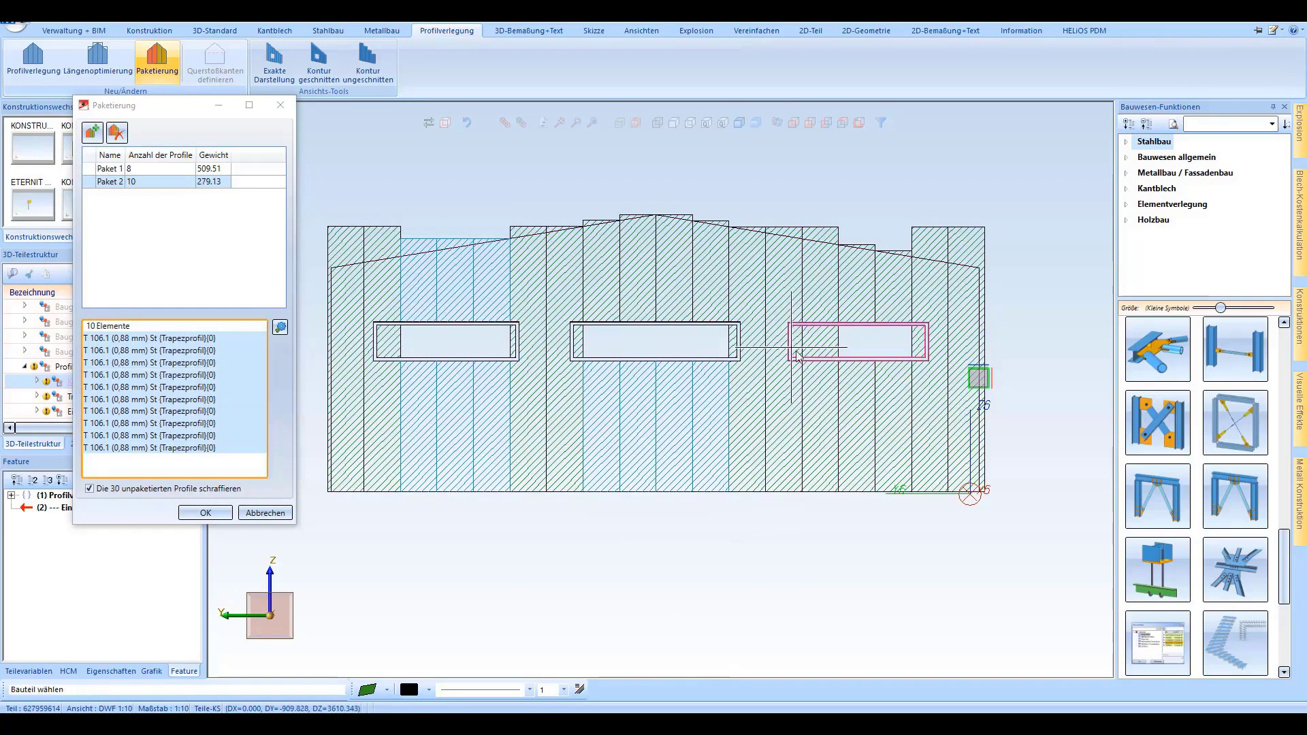
drag(790, 347, 926, 517)
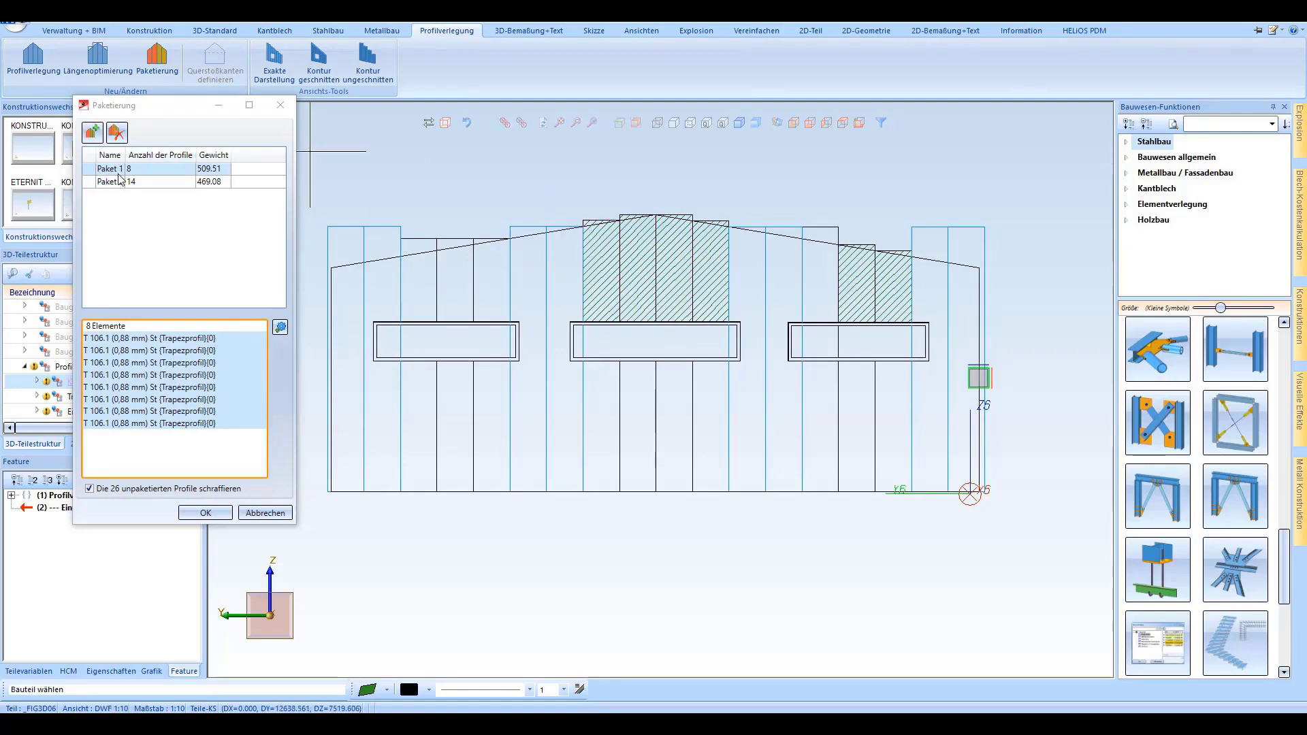
Create Paket 3 from the four short profiles above the middle window and the two above the right window, and apply the packaging.
click(96, 136)
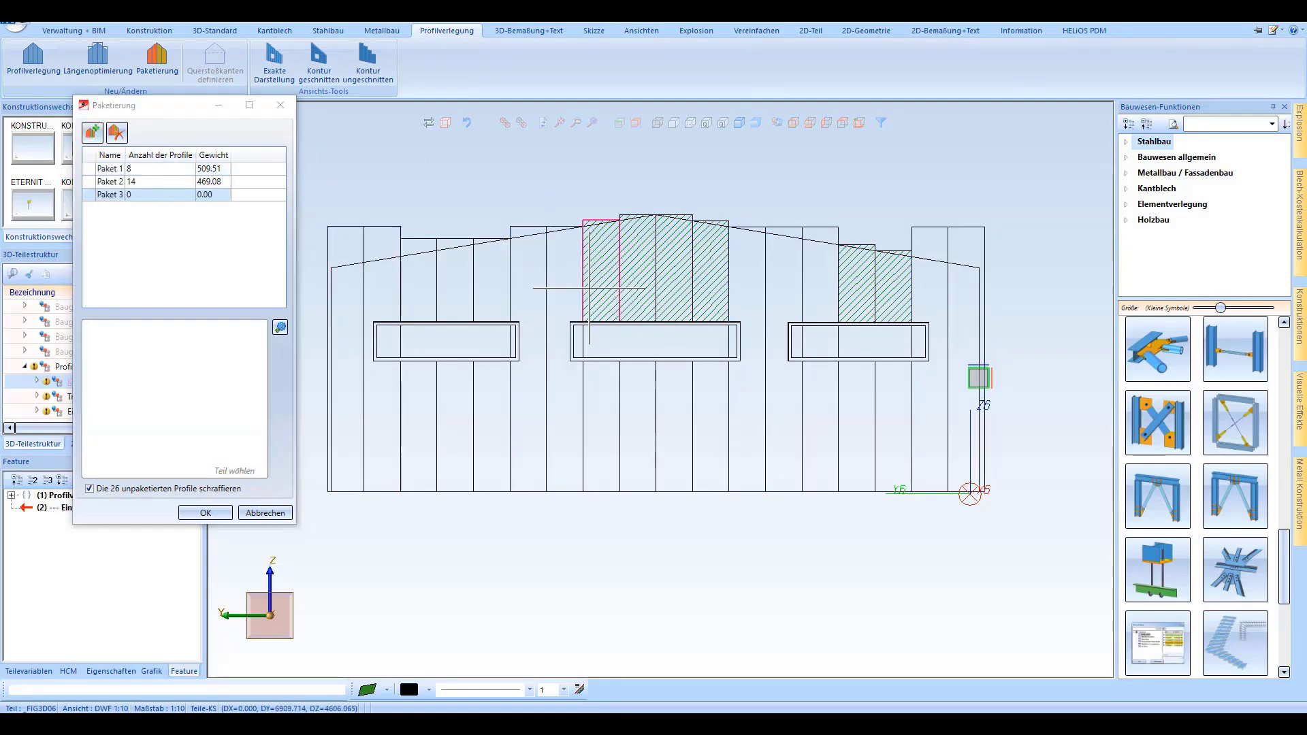
click(598, 261)
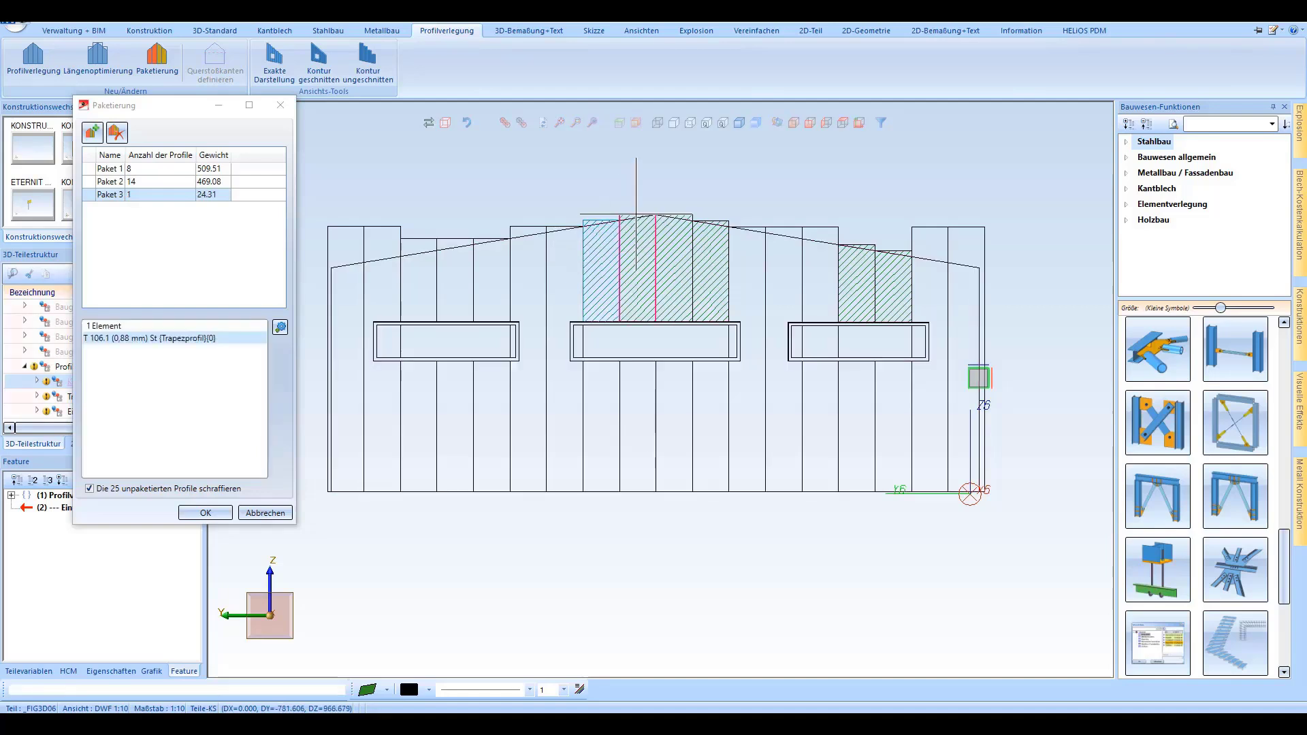
click(636, 213)
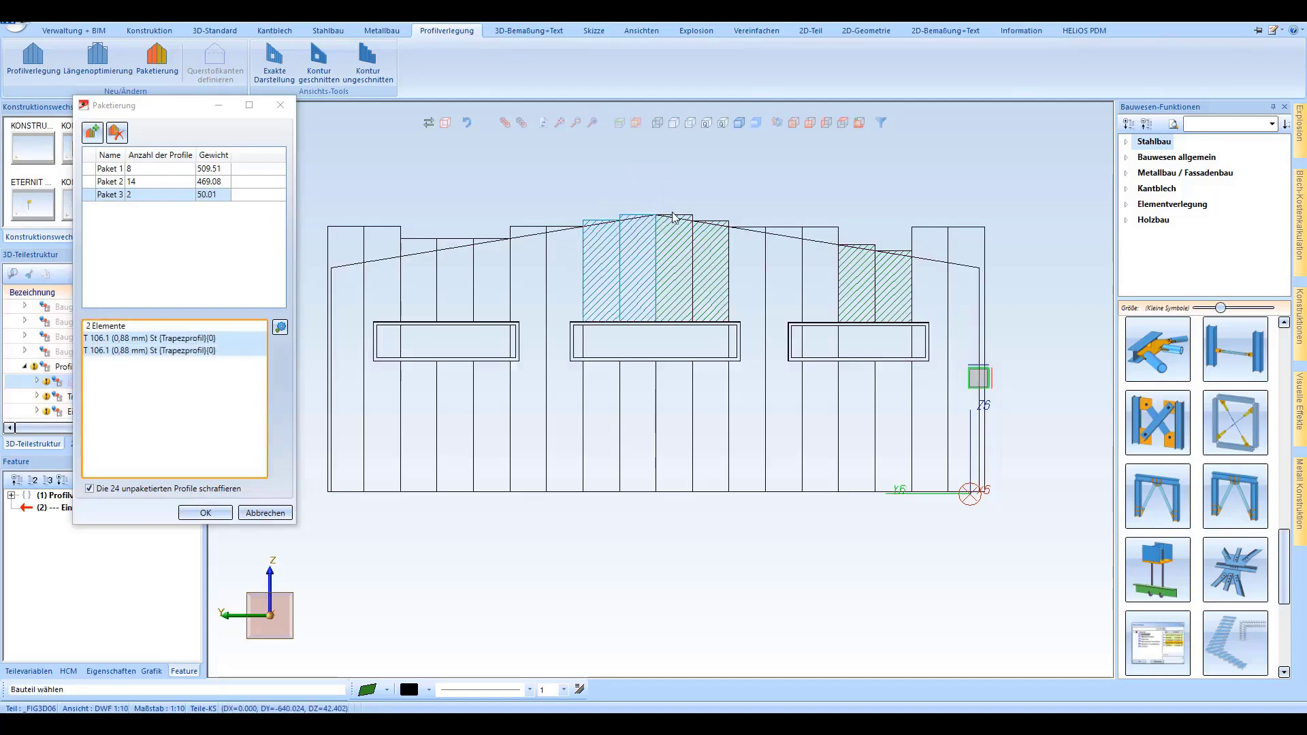
click(673, 216)
scroll(714, 211, up, 1)
click(718, 209)
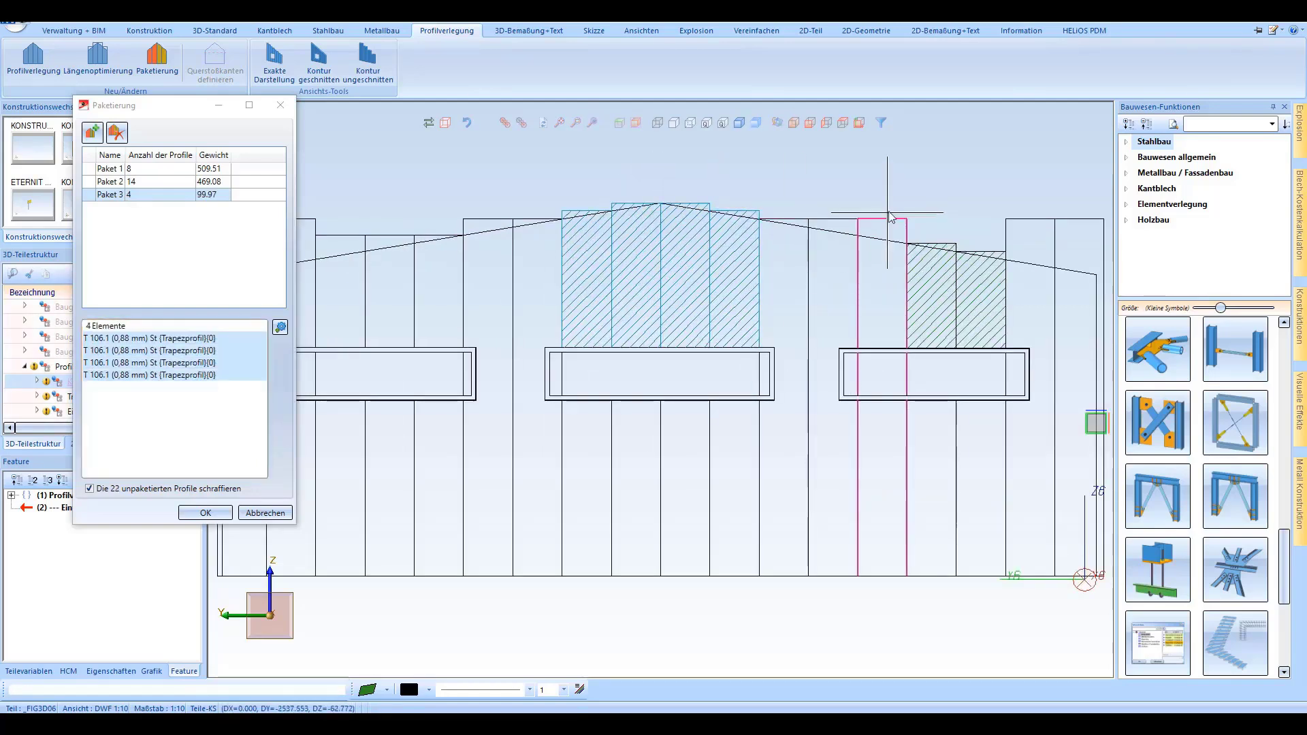
drag(893, 207, 1016, 340)
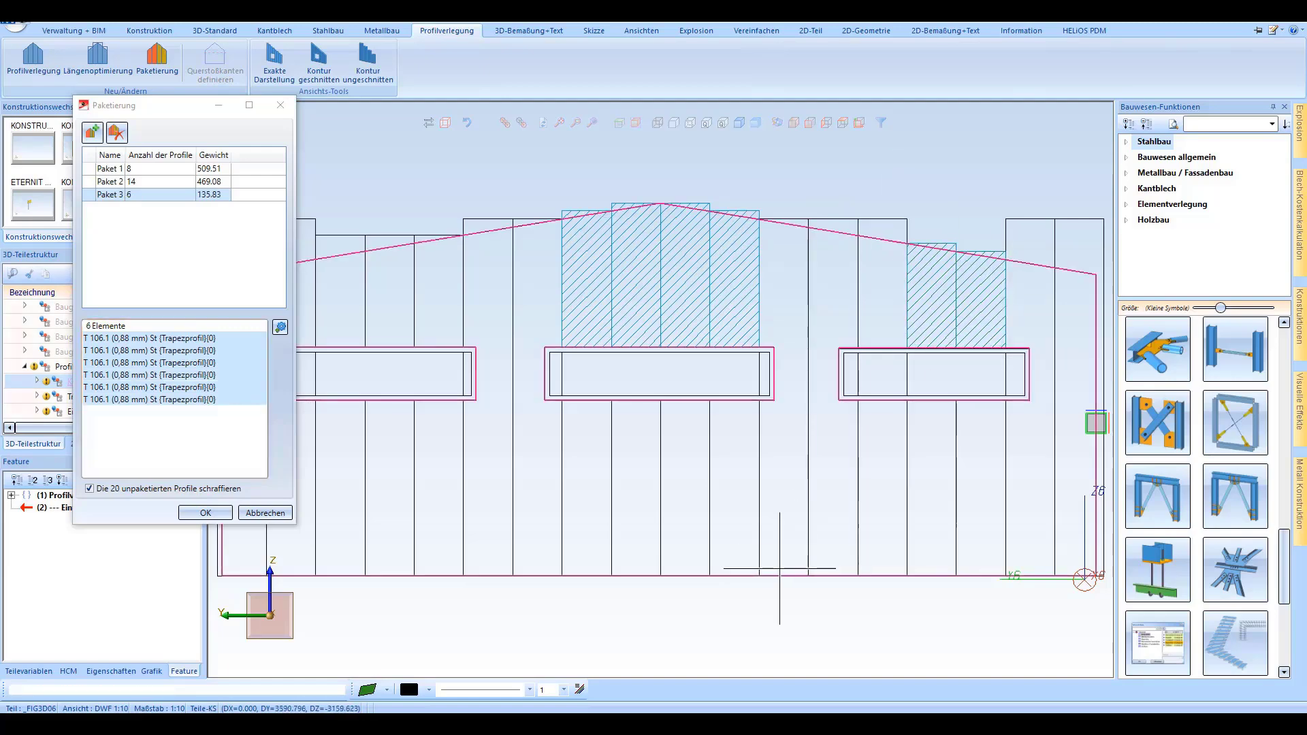
click(205, 512)
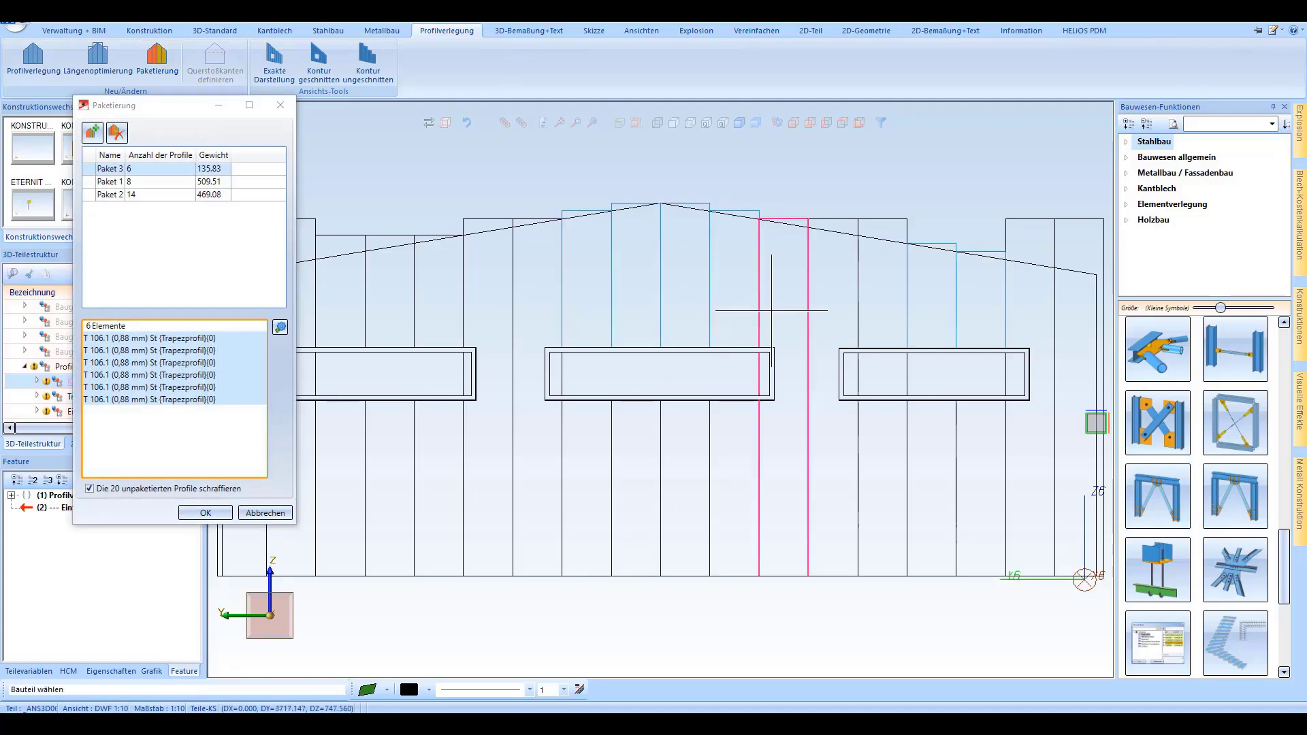
Remove the last four profiles in Paket 2's element list, two above and two below the left window, and apply the change.
scroll(764, 307, down, 2)
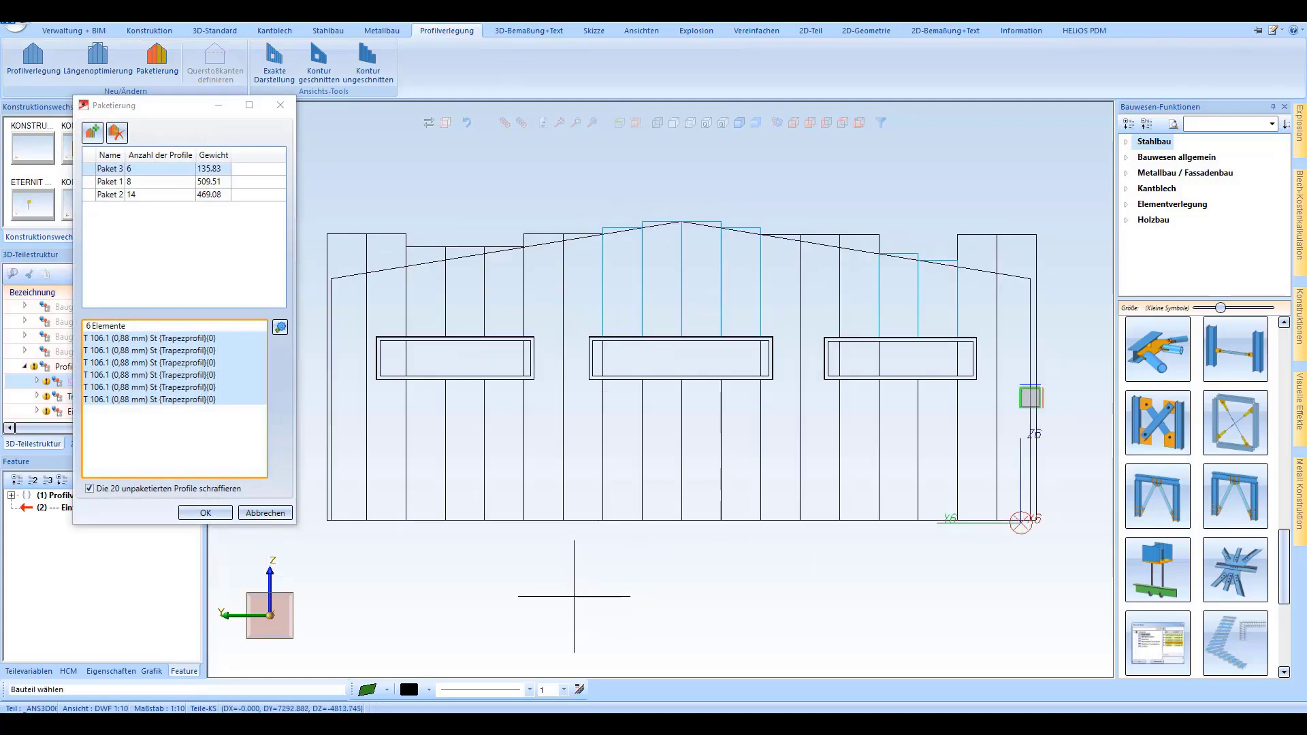
click(100, 195)
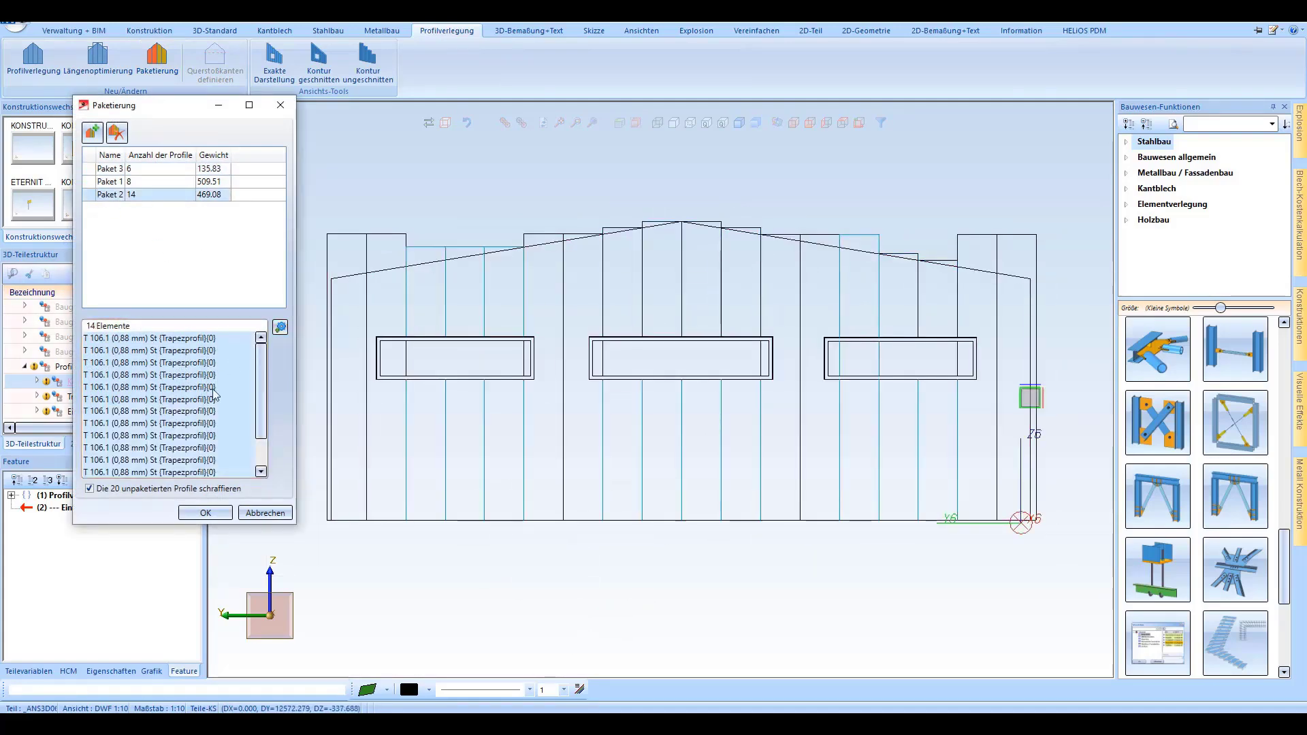
click(262, 470)
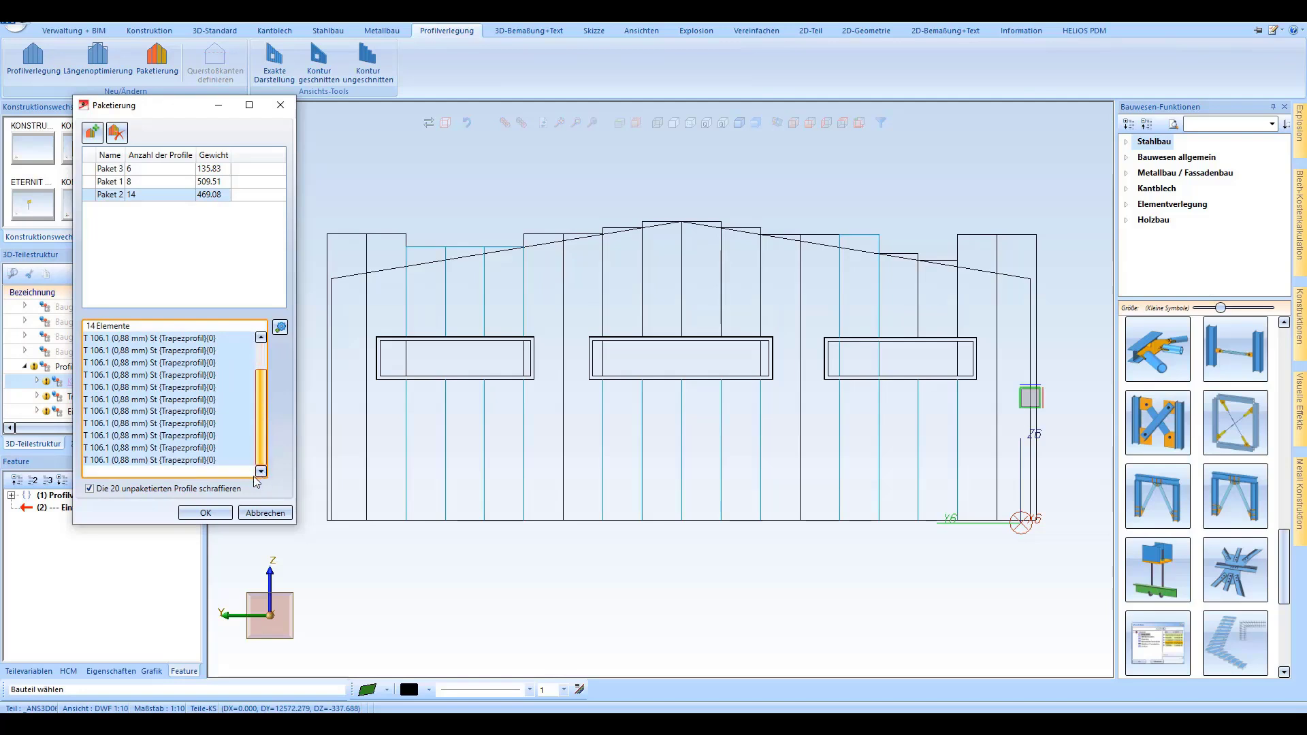
click(155, 423)
shift+click(139, 462)
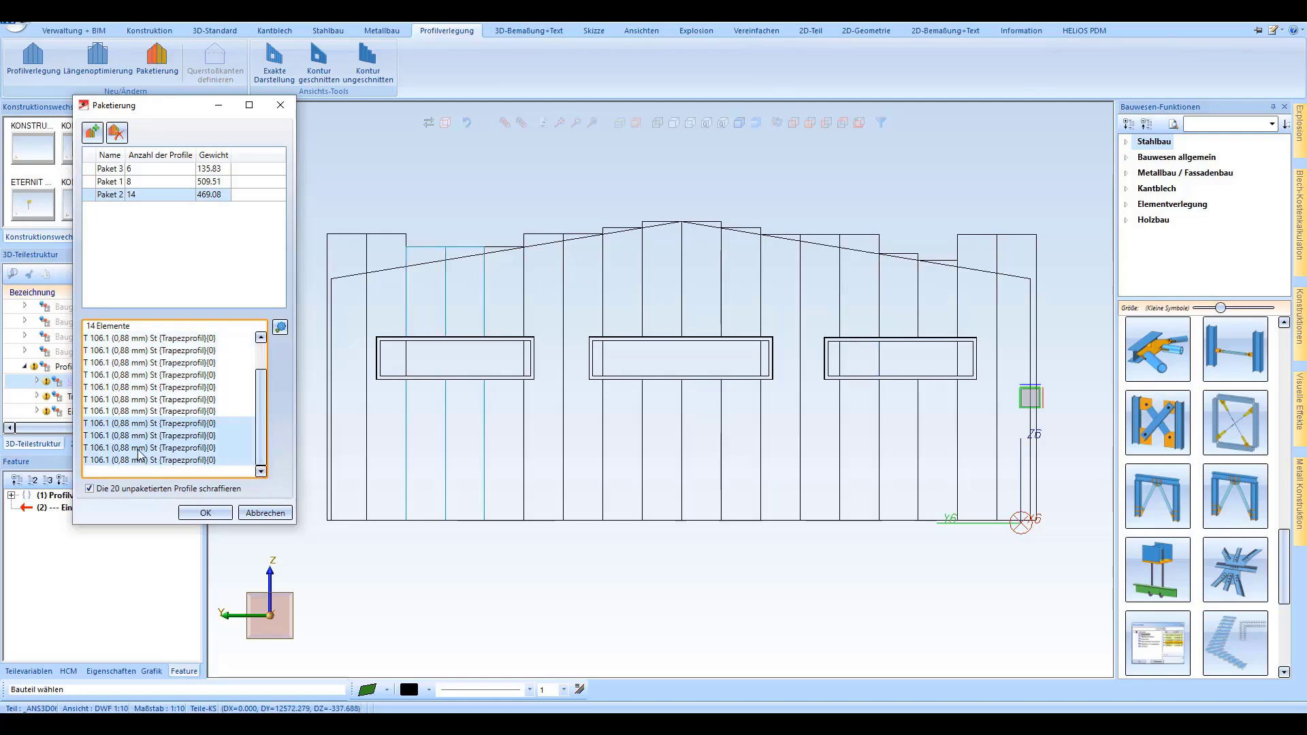
right_click(139, 460)
click(197, 457)
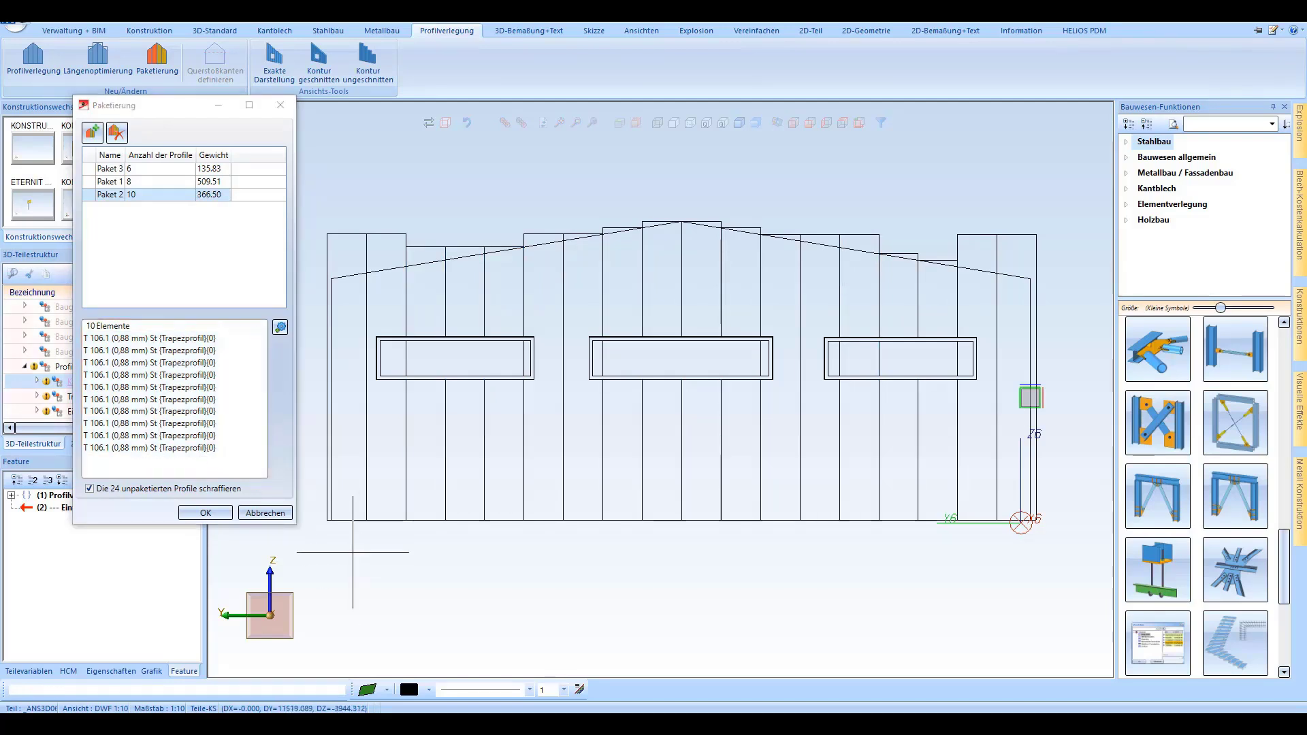
click(205, 513)
click(179, 82)
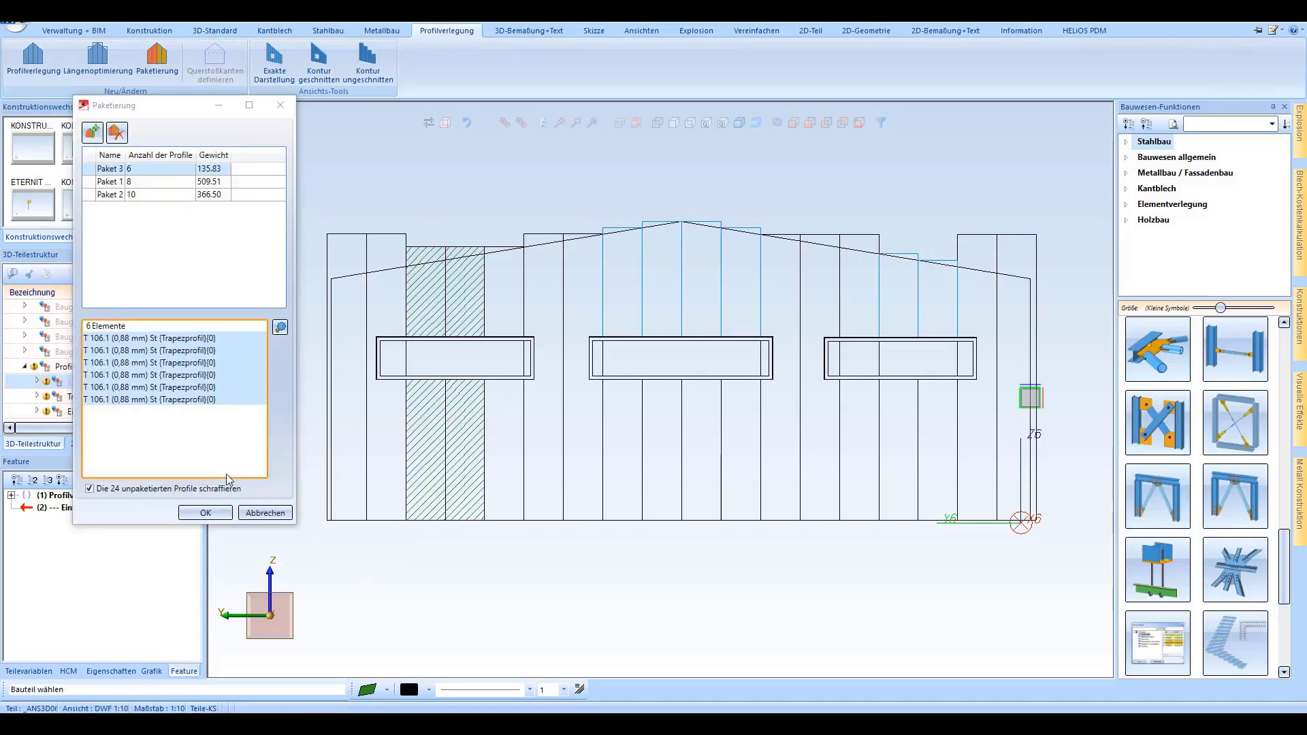
click(211, 519)
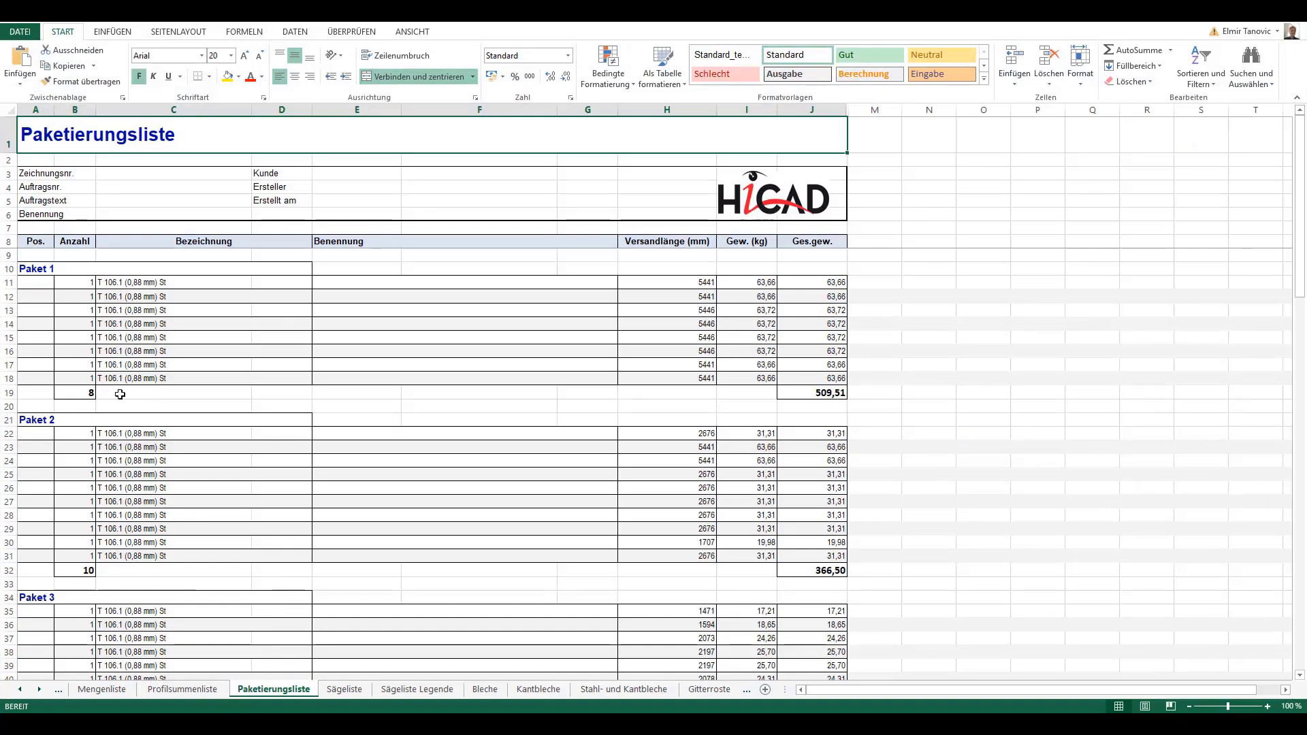
Review the Paket 3 and Nicht paketiert sections of the Paketierungsliste in Excel and return to HiCAD.
scroll(235, 436, down, 8)
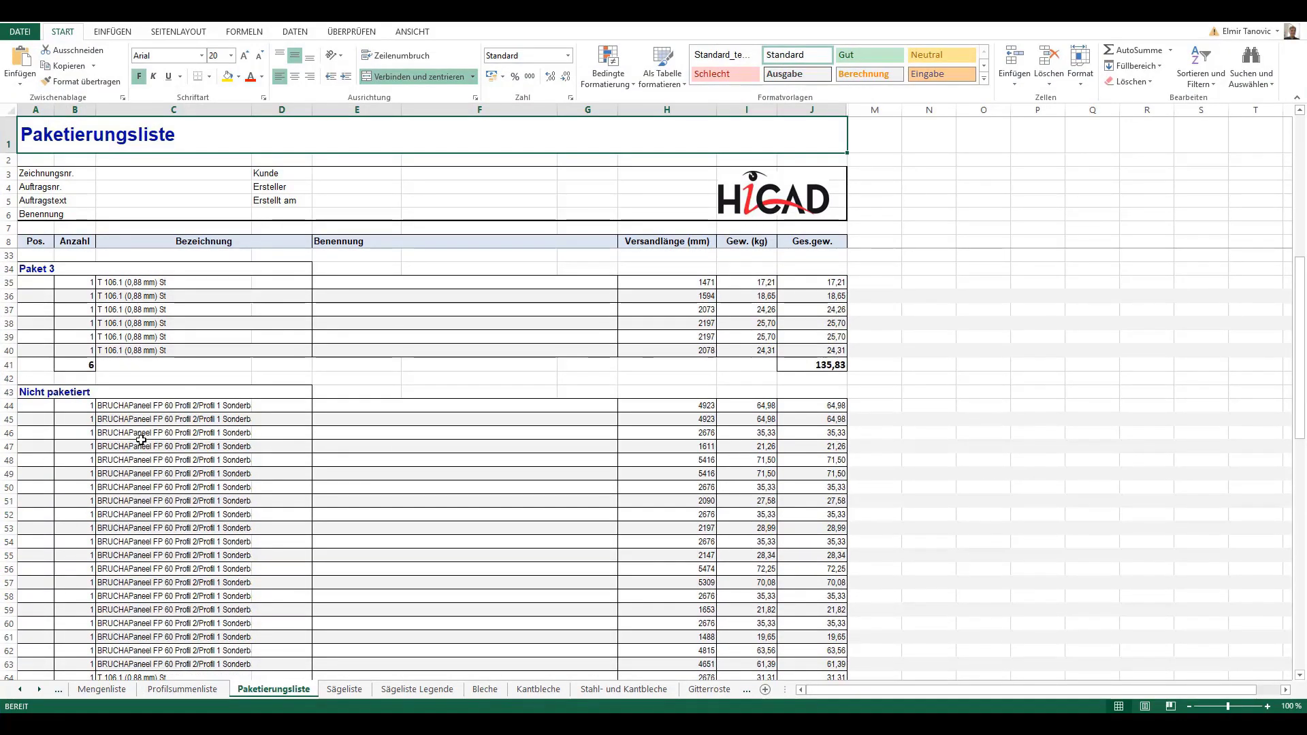
click(1255, 15)
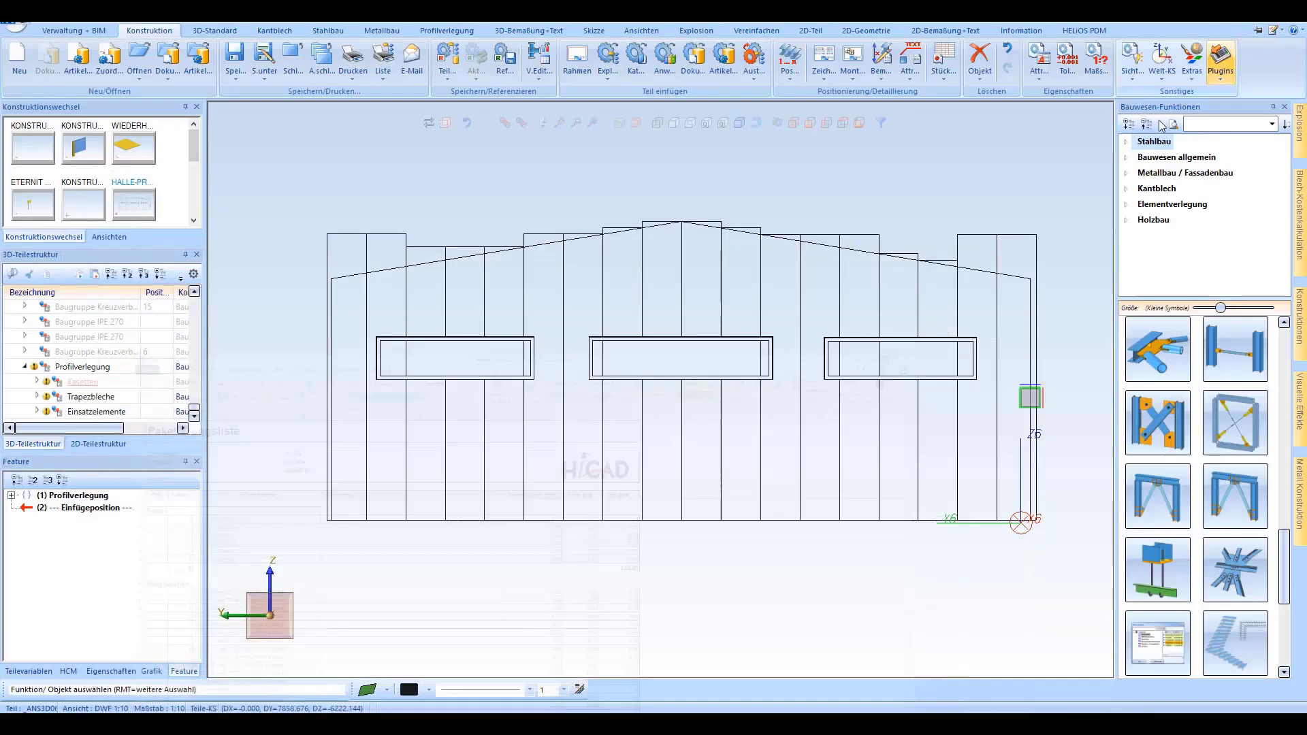
Activate the Halle view and examine the clad gable wall with its windows on the complete steel hall in perspective.
click(447, 32)
click(109, 237)
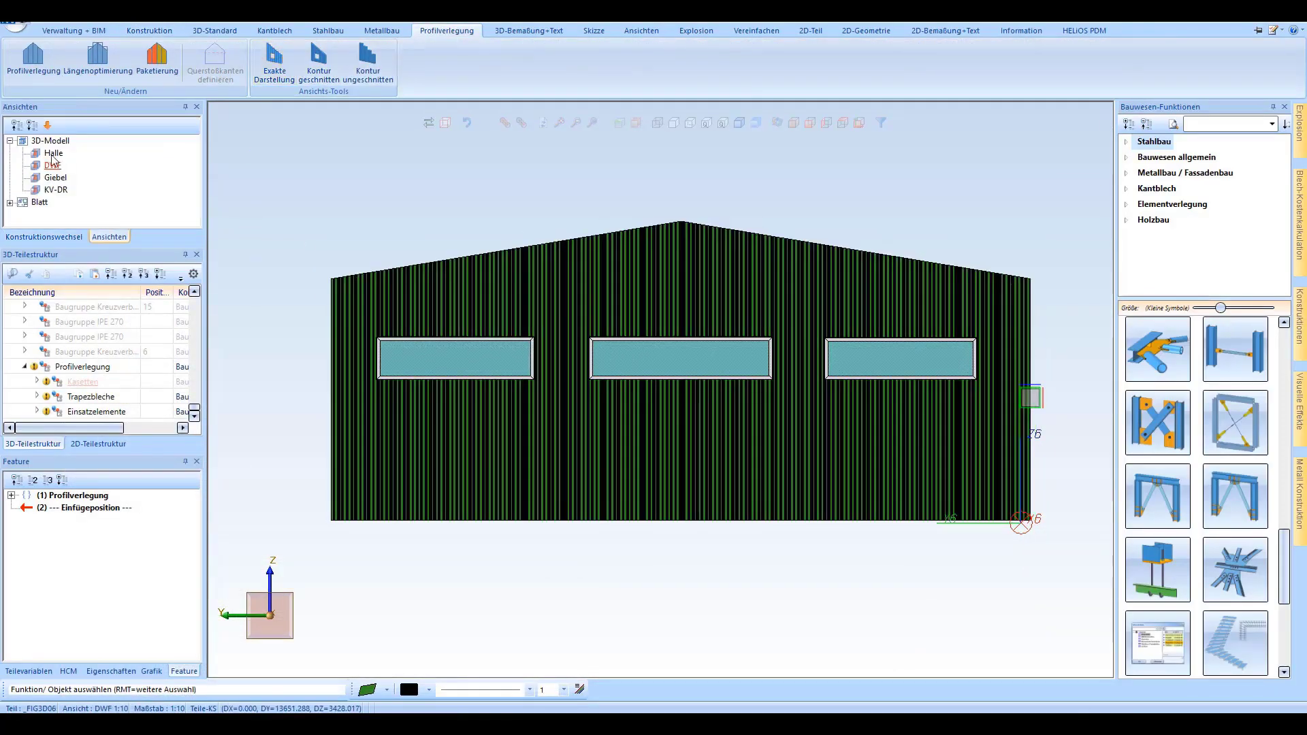
double_click(53, 154)
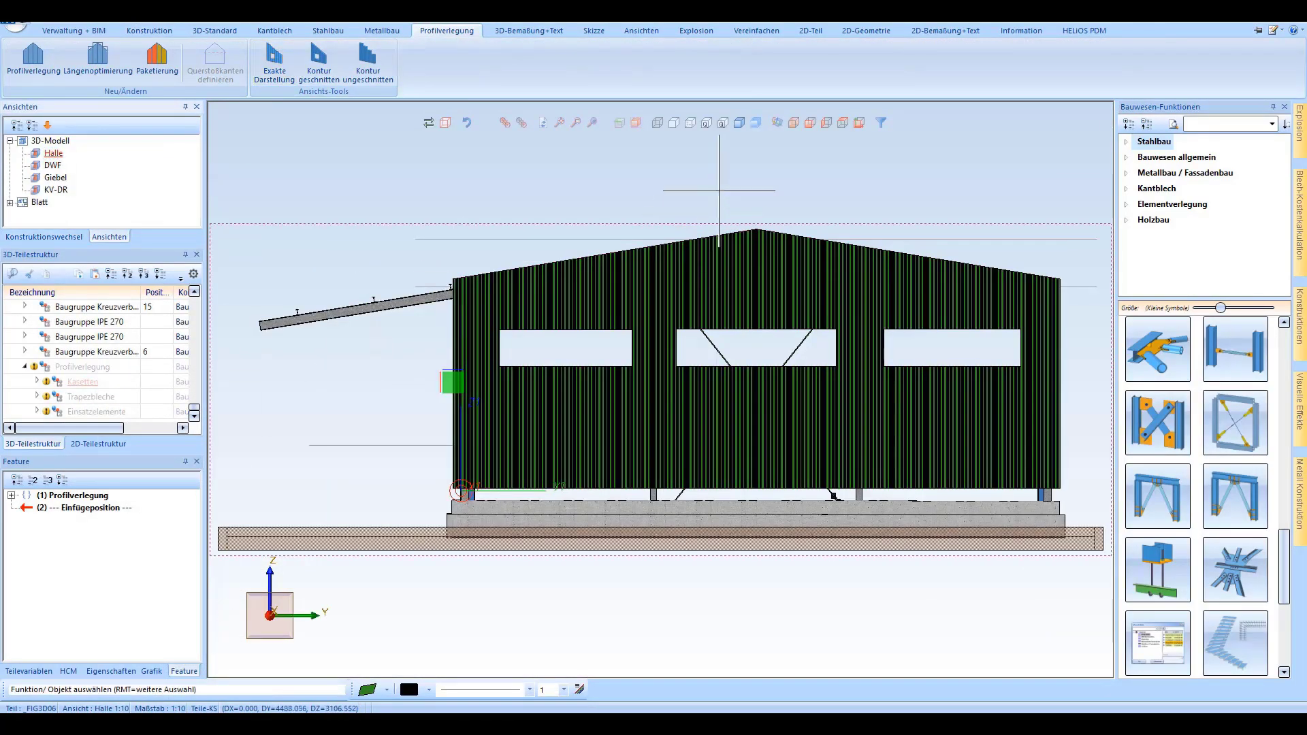
middle_drag(718, 393, 744, 393)
scroll(486, 535, up, 2)
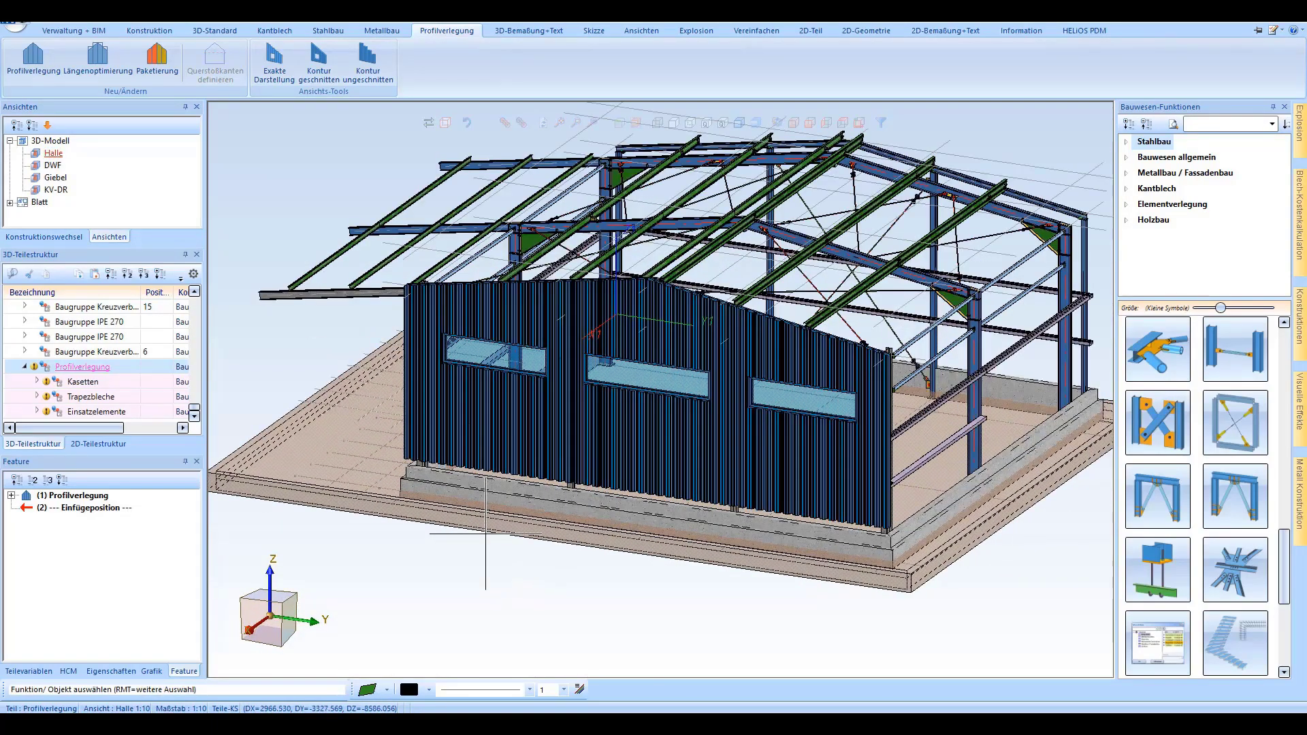